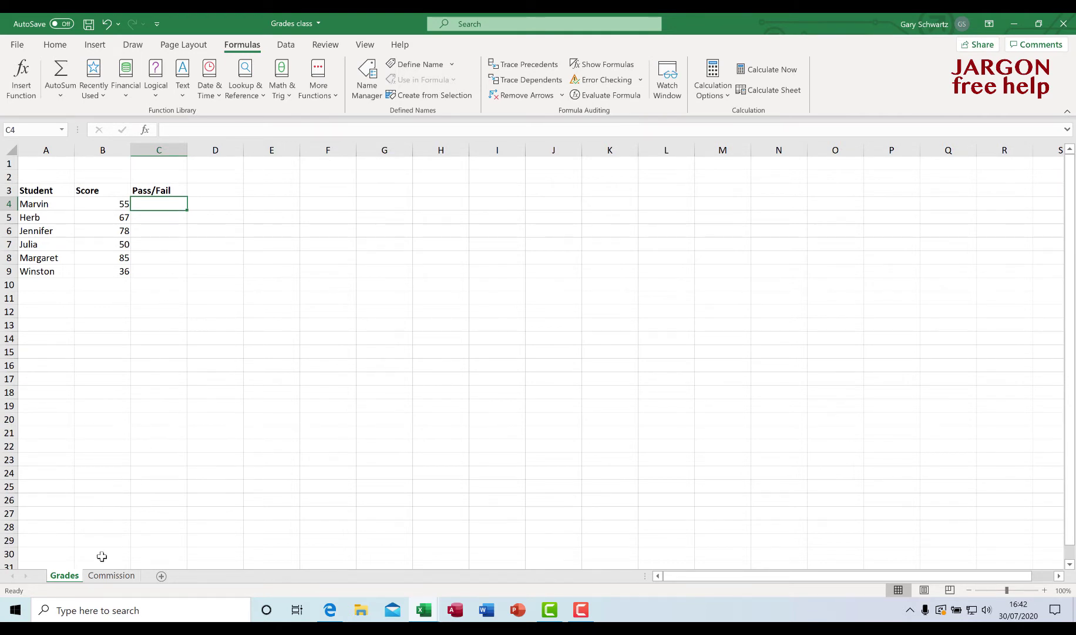
Switch to the Commission sheet with the salesperson sales table and tier rules.
left_click(122, 577)
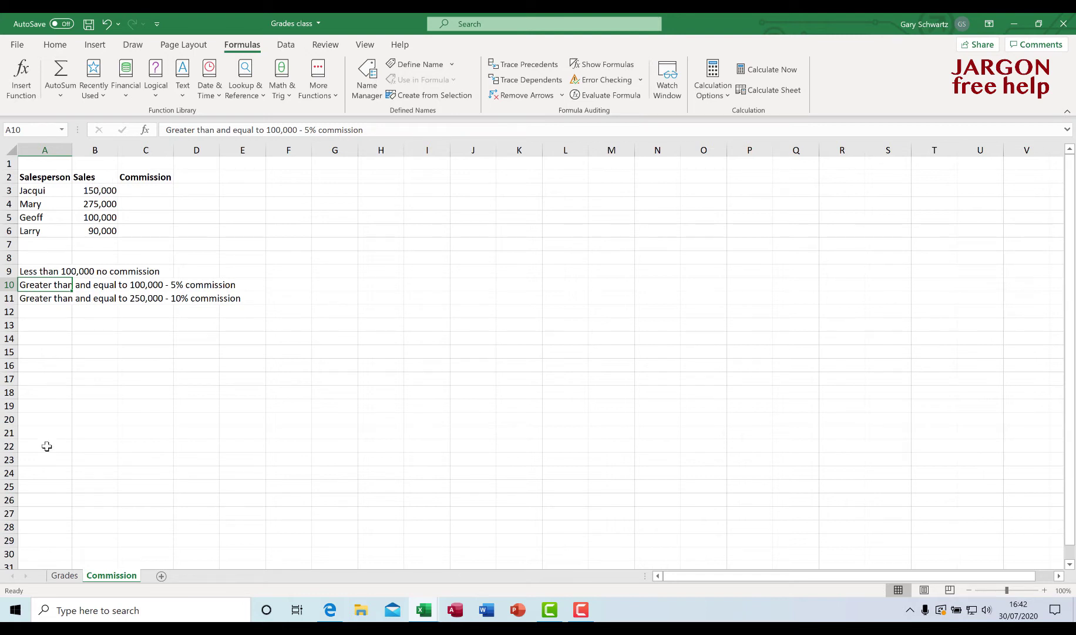
Return to the Grades sheet and browse the Recently Used and Logical function lists.
left_click(74, 579)
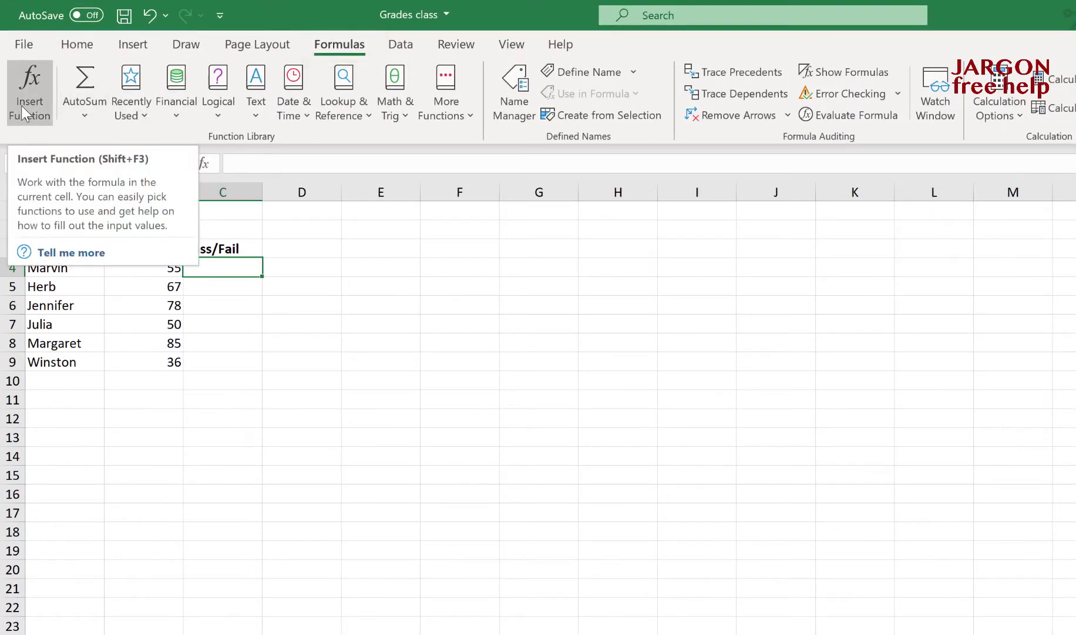
left_click(145, 110)
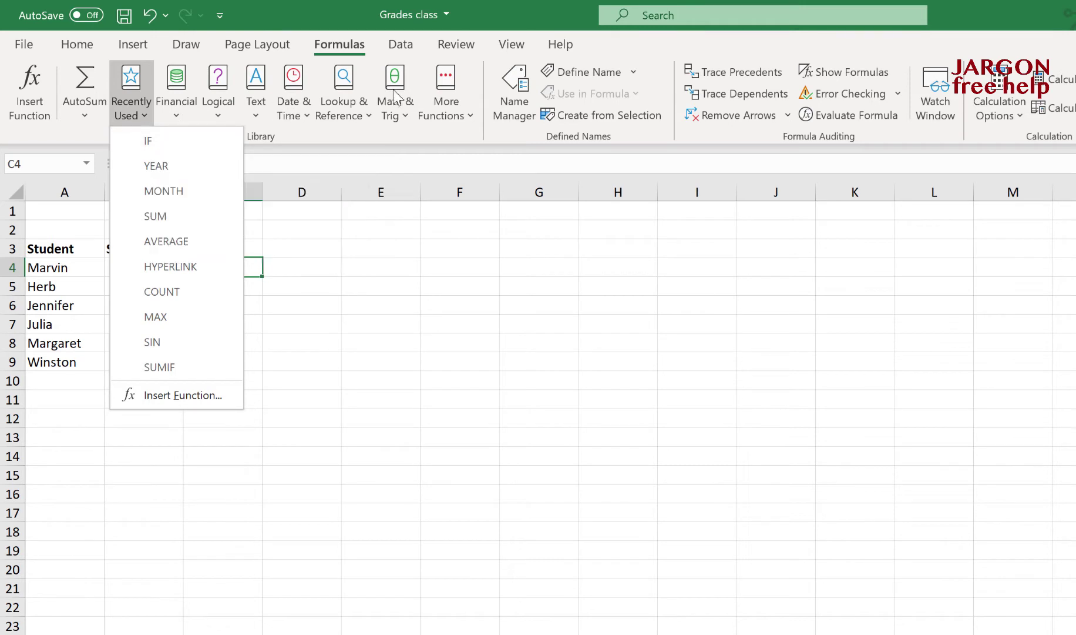
left_click(226, 111)
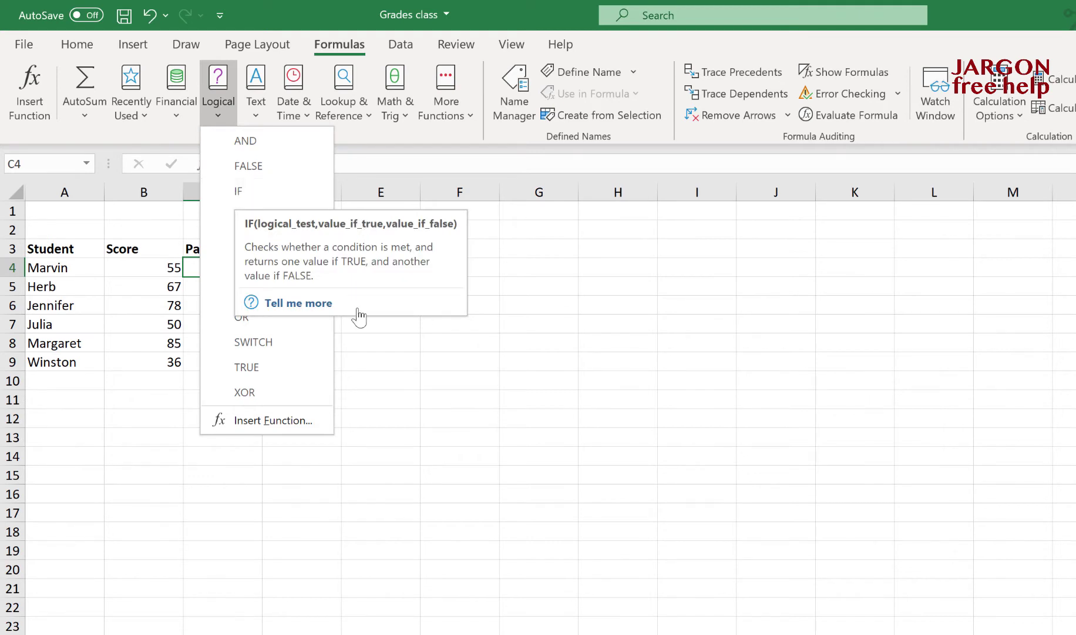
left_click(403, 366)
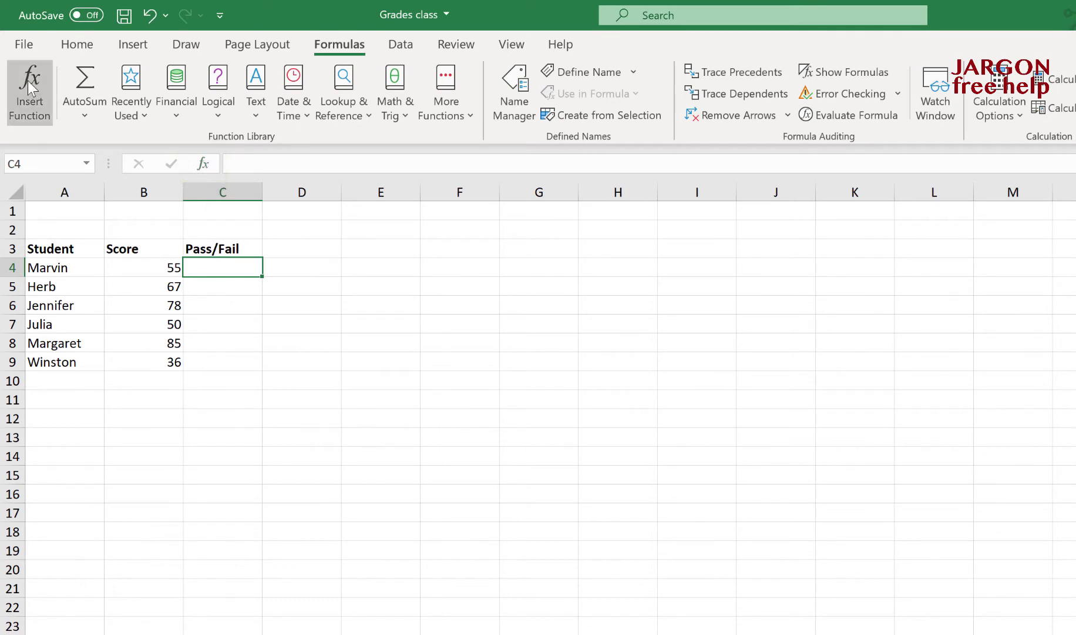
Start a function in C4, selecting IF and showing the Most Recently Used category.
left_click(208, 163)
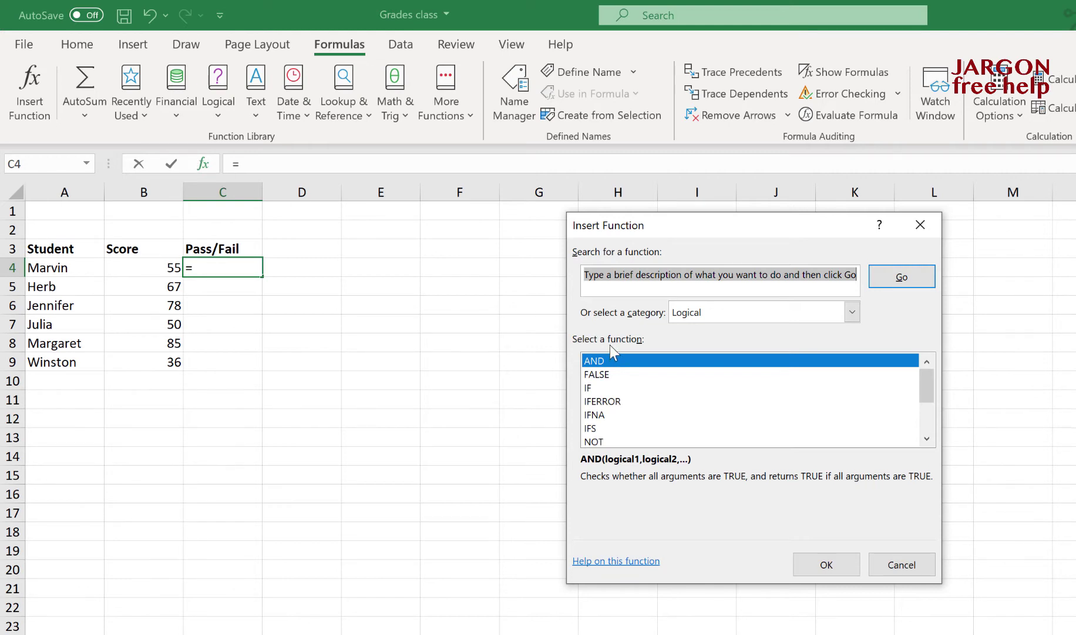
left_click(590, 388)
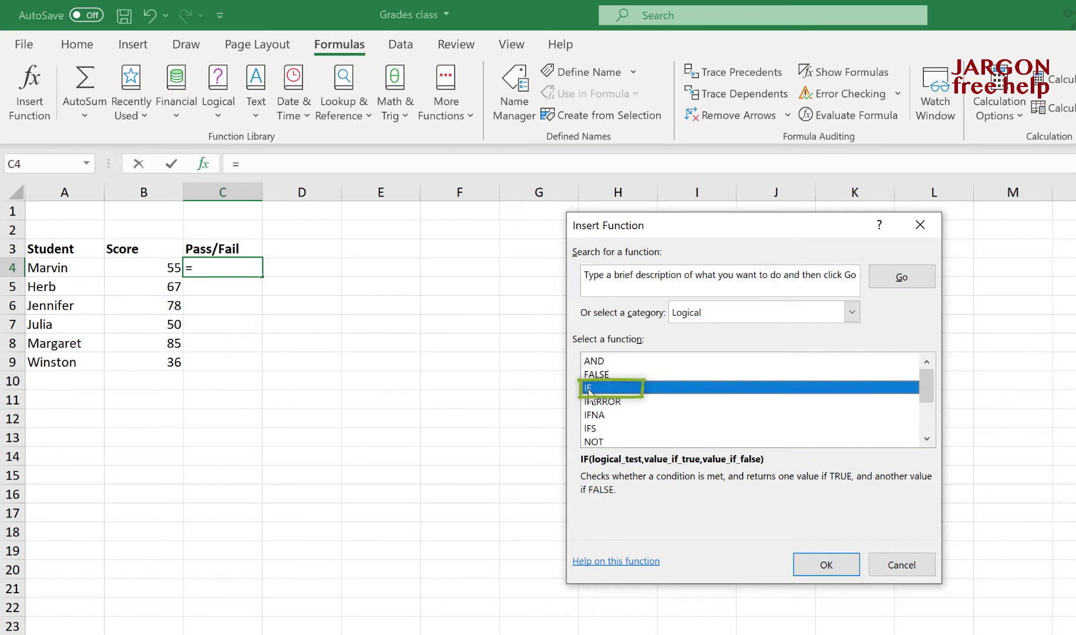
left_click(700, 316)
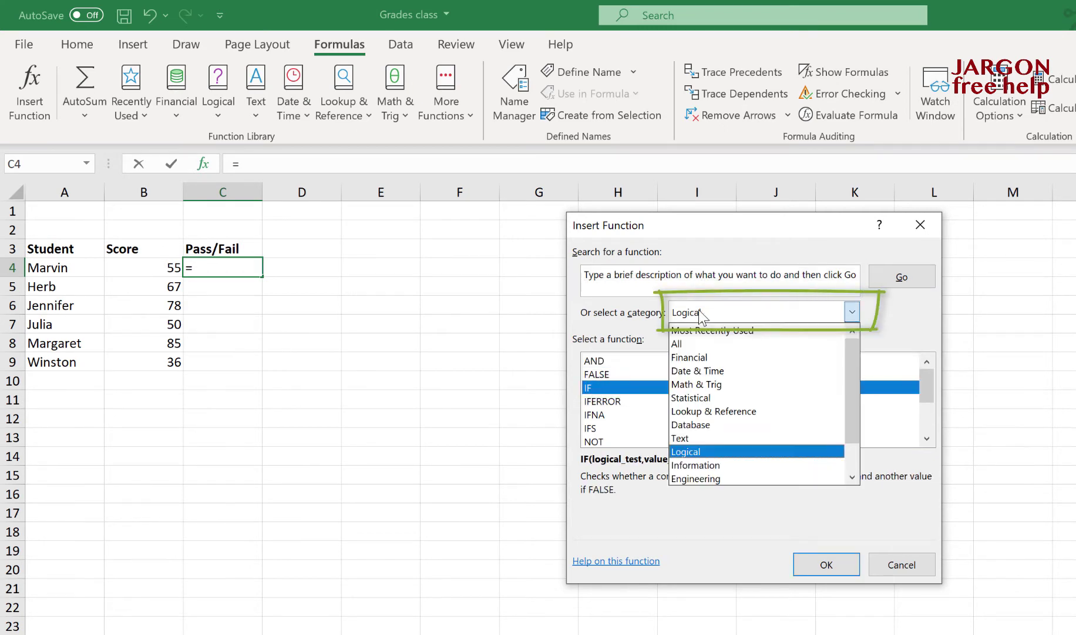
left_click(702, 329)
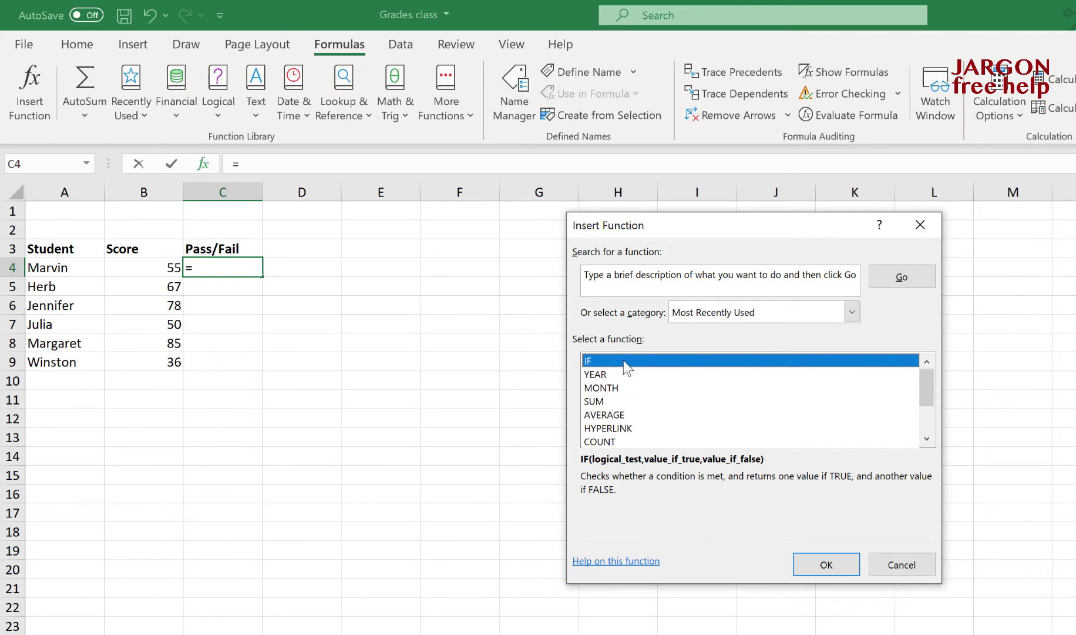
Open IF's arguments and enter the logical test B4>=50.
left_click(831, 569)
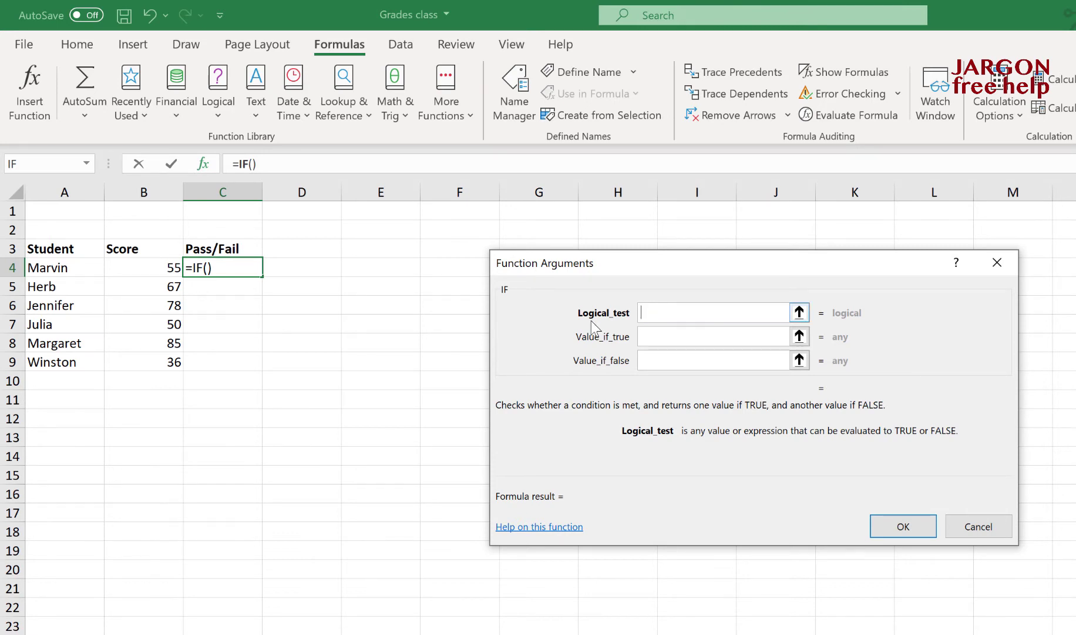
left_click(166, 269)
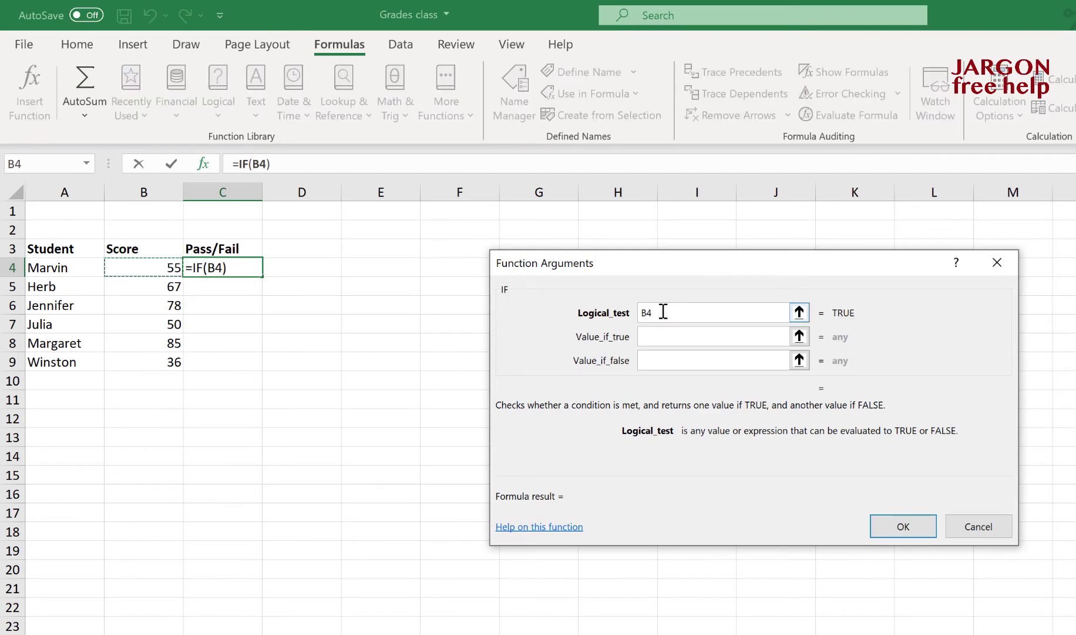
type(">50")
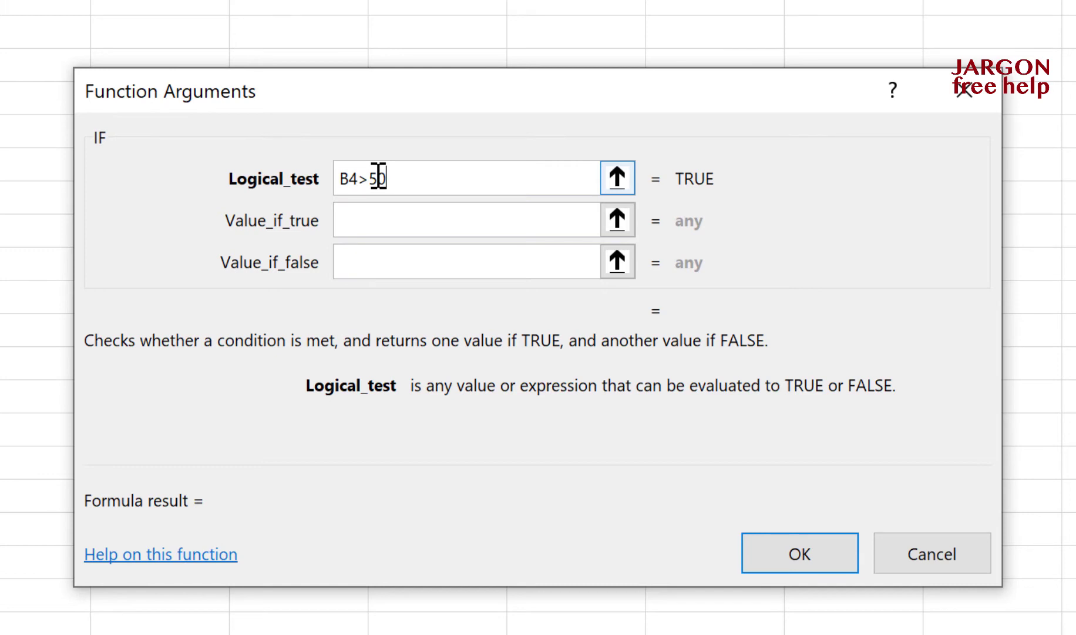
key("BackSpace")
key("BackSpace")
type("=50")
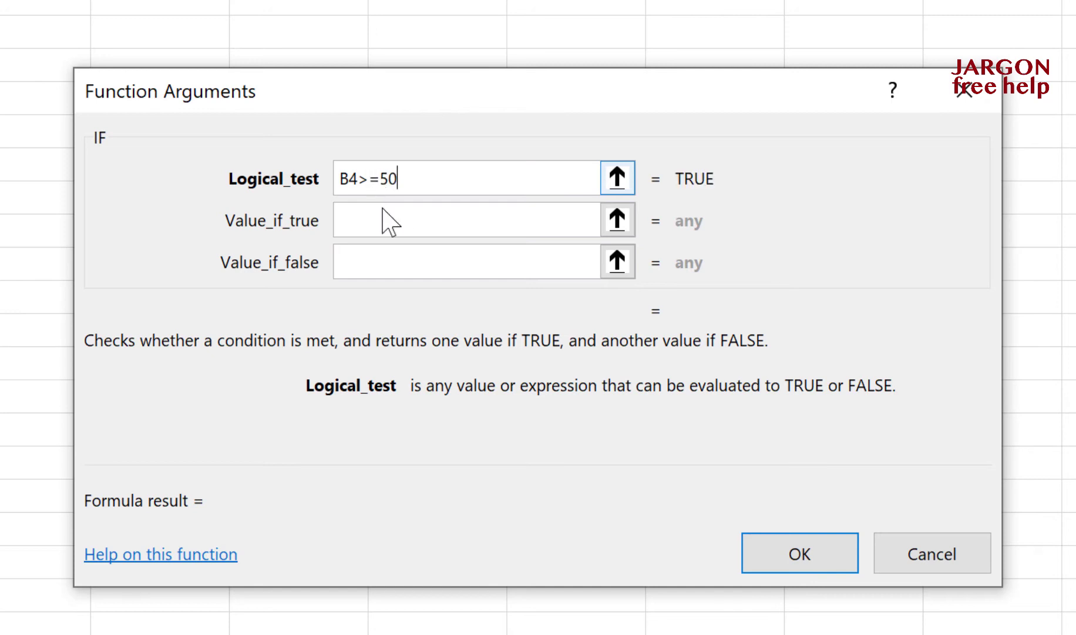
left_click(385, 214)
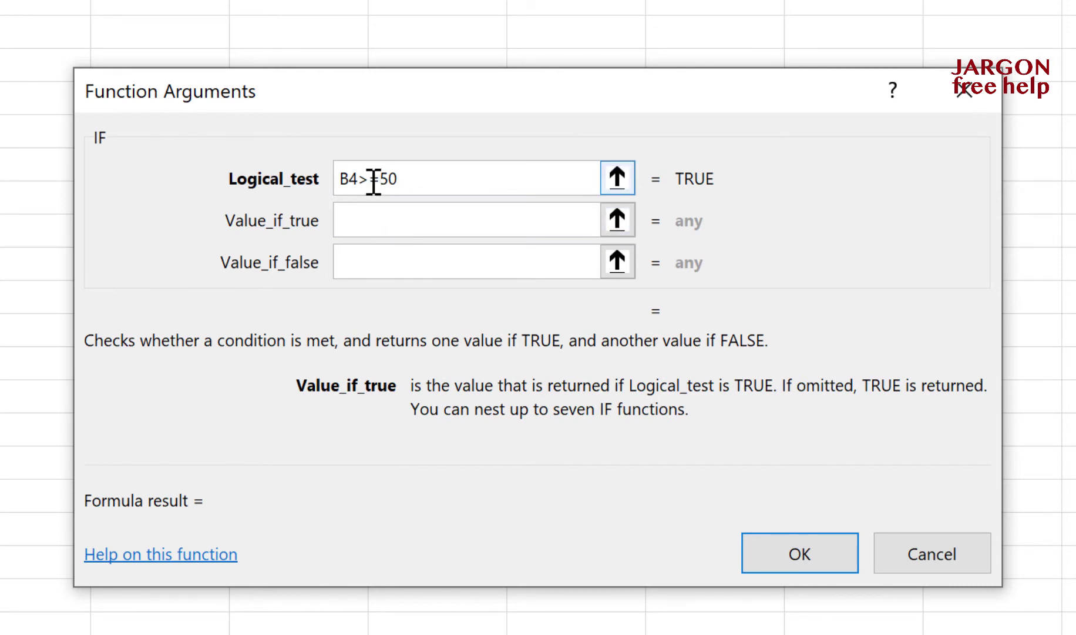
Try other comparison operators, settling back on >= so the test reads B4>=50.
left_click(372, 179)
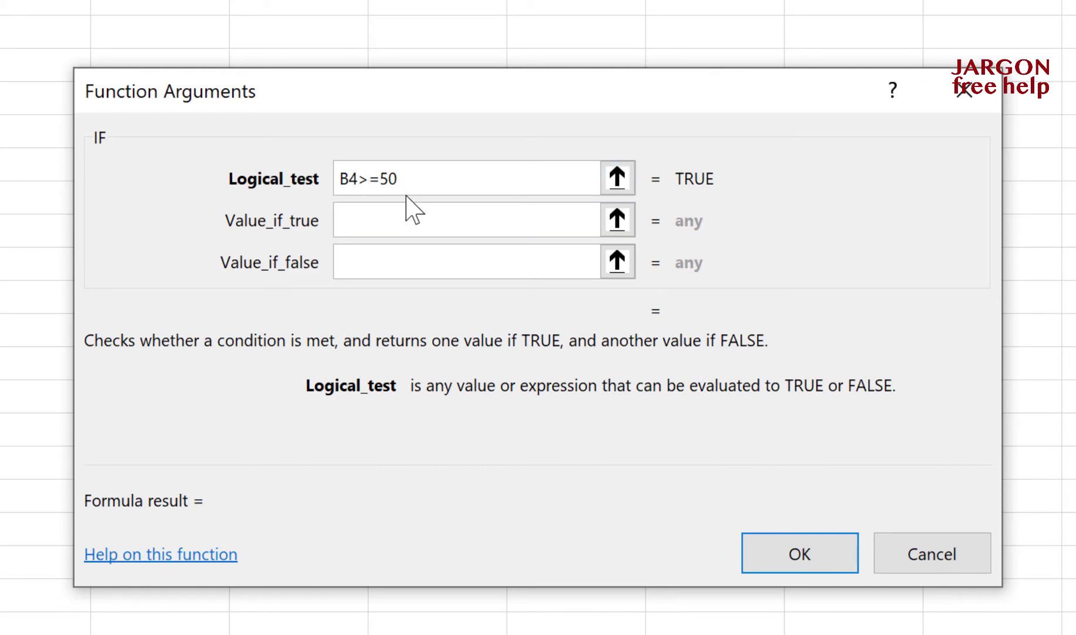
key("BackSpace")
type("<")
key("Right")
key("BackSpace")
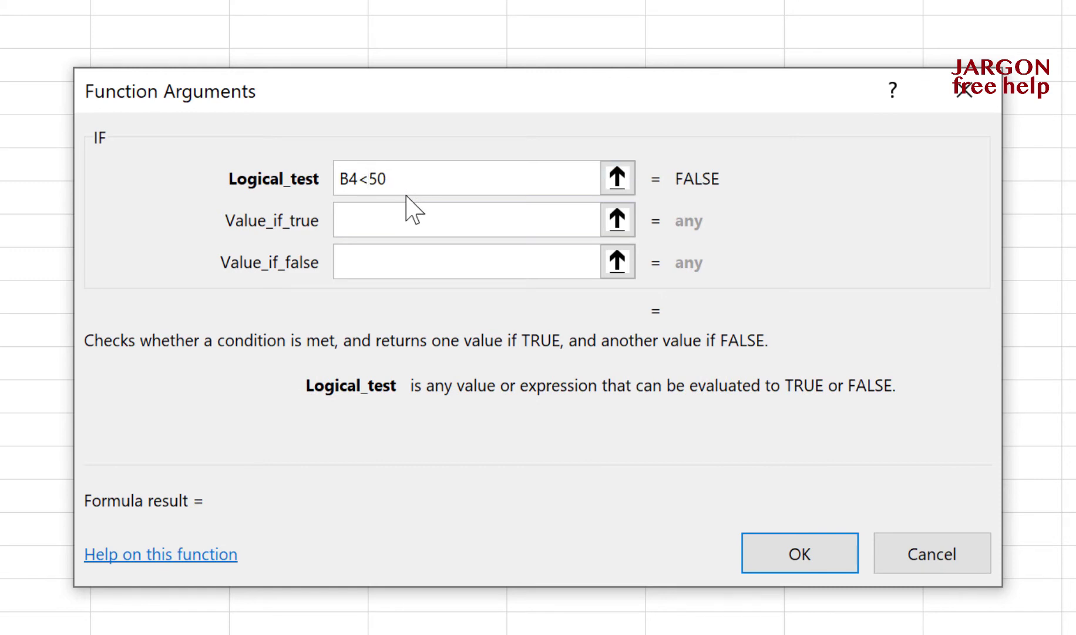
key("BackSpace")
type(">=")
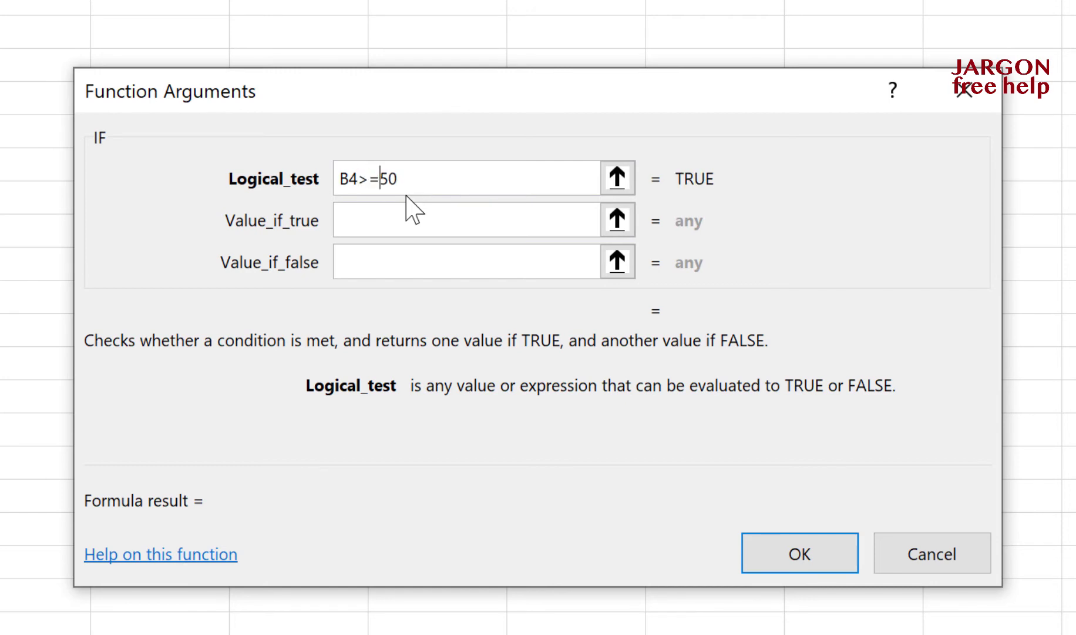
key("BackSpace")
key("BackSpace")
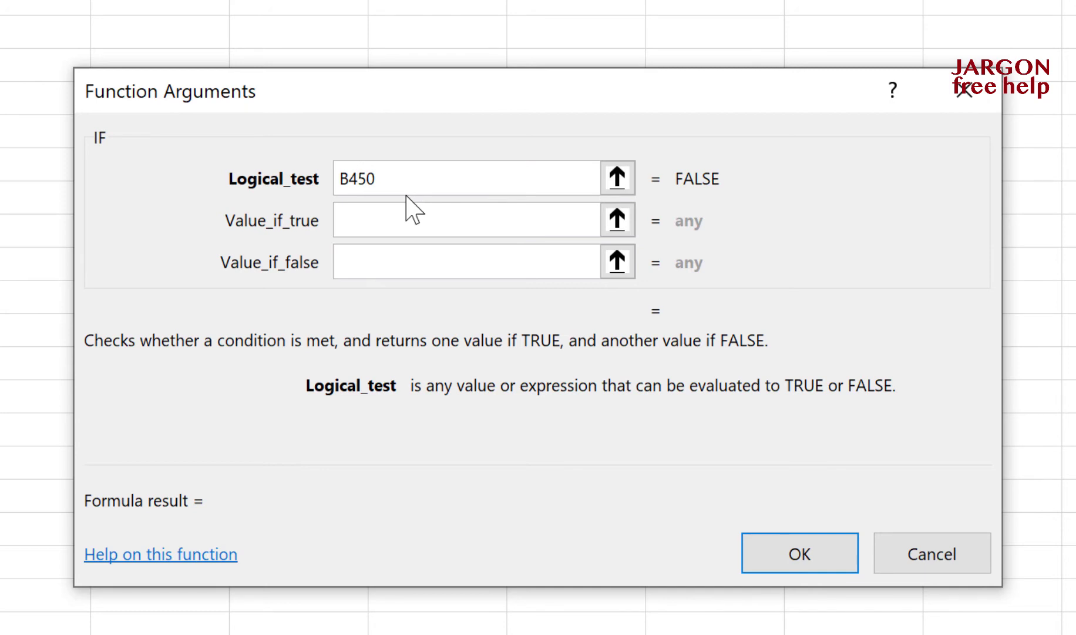
type("<>")
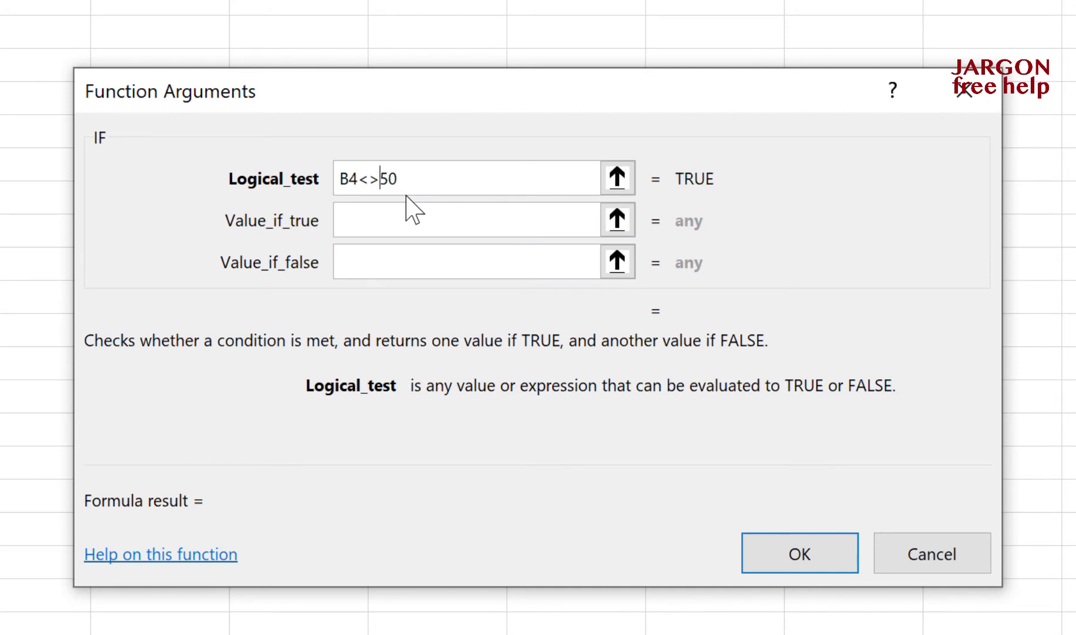
key("BackSpace")
key("BackSpace")
type(">=")
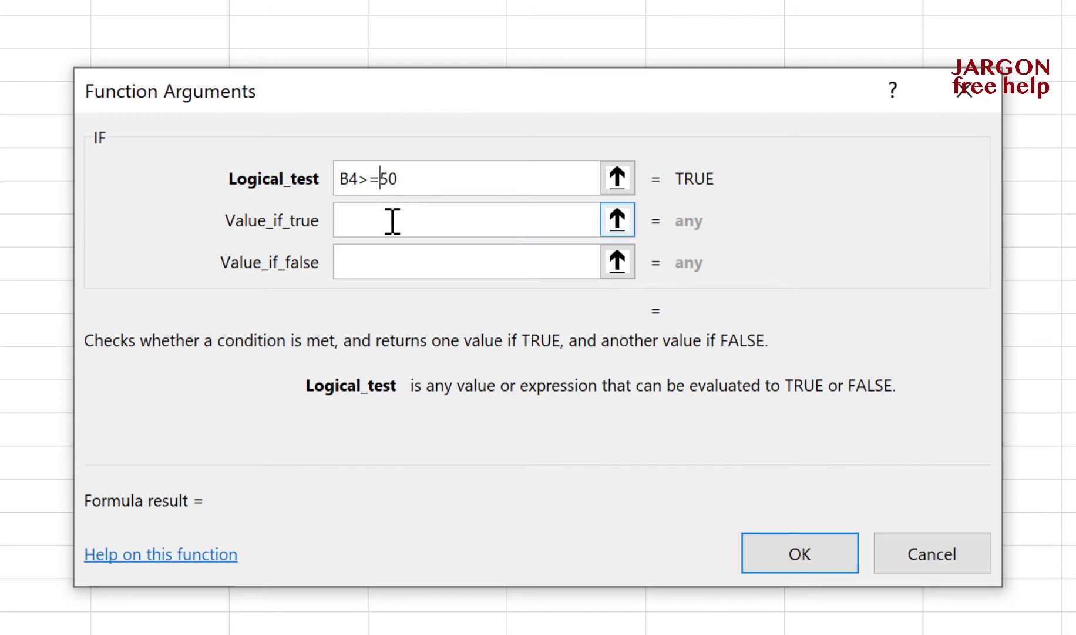
Enter Pass as the true value and Fail as the false value, then accept the formula.
left_click(392, 221)
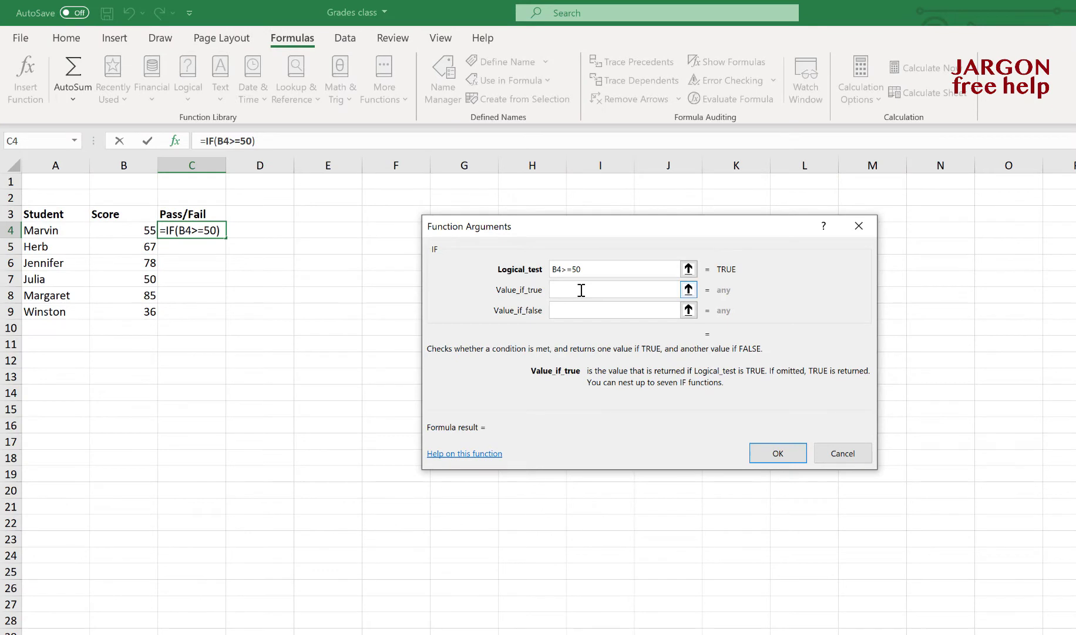
type("Pass")
key("Tab")
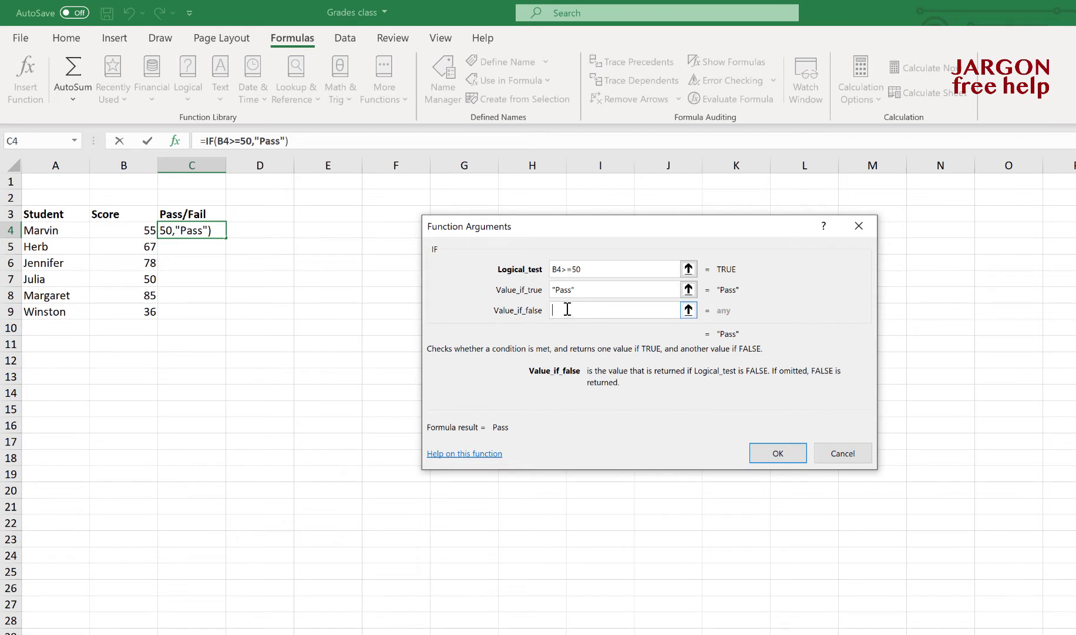
left_click(557, 291)
left_click(583, 315)
type("Fail")
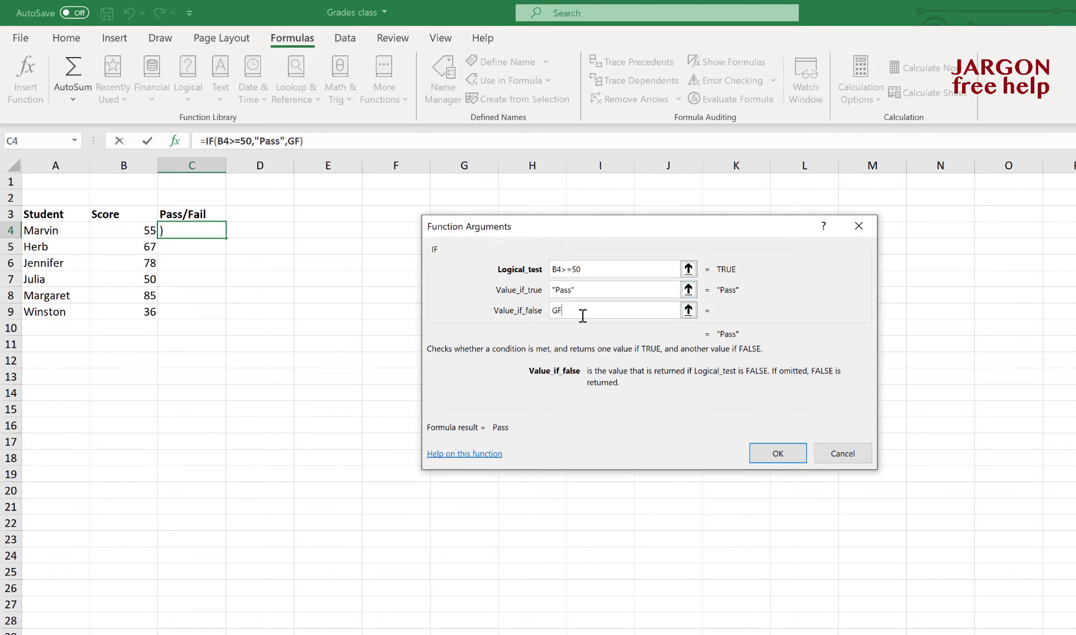
key("BackSpace")
key("BackSpace")
key("BackSpace")
key("BackSpace")
type("Fail")
left_click(587, 288)
left_click(590, 315)
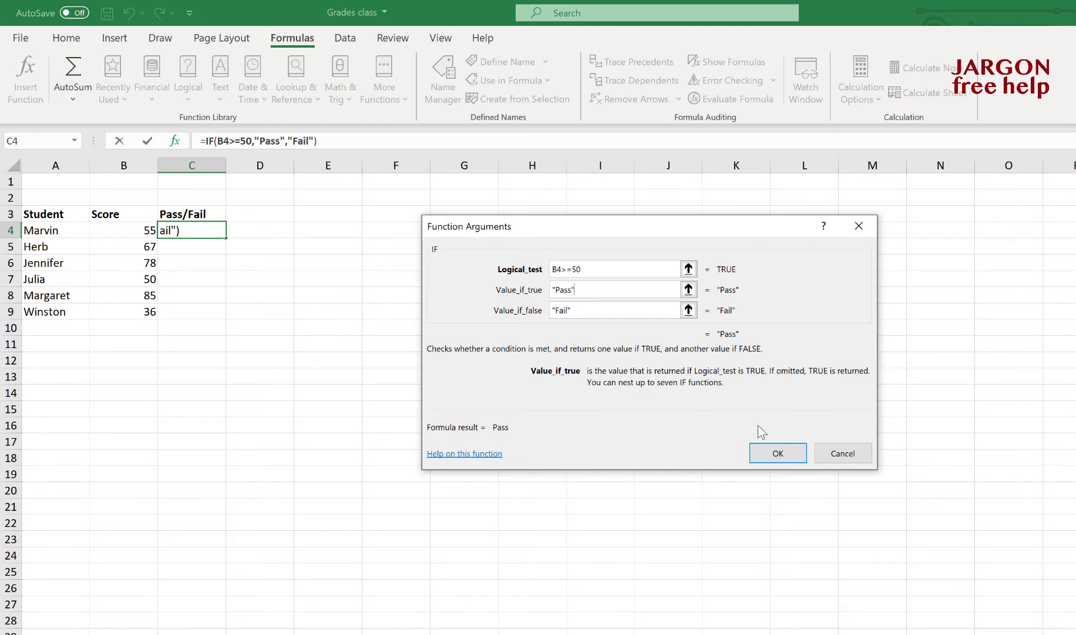
left_click(777, 459)
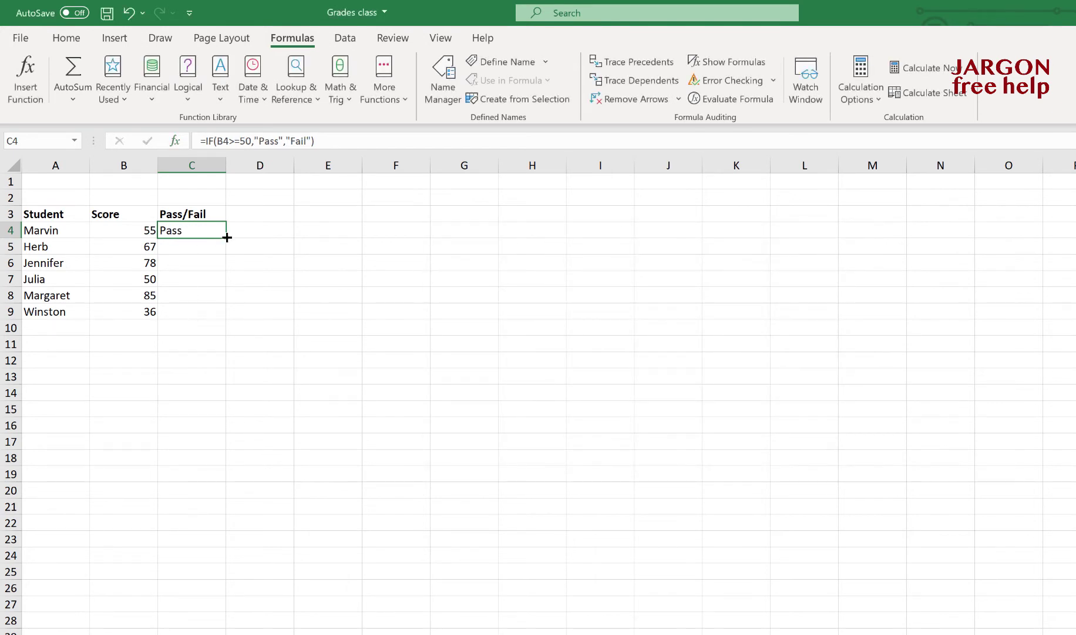
Fill the Pass/Fail formula down to C9 and change B7's score to 49.
left_click_drag(227, 238, 228, 322)
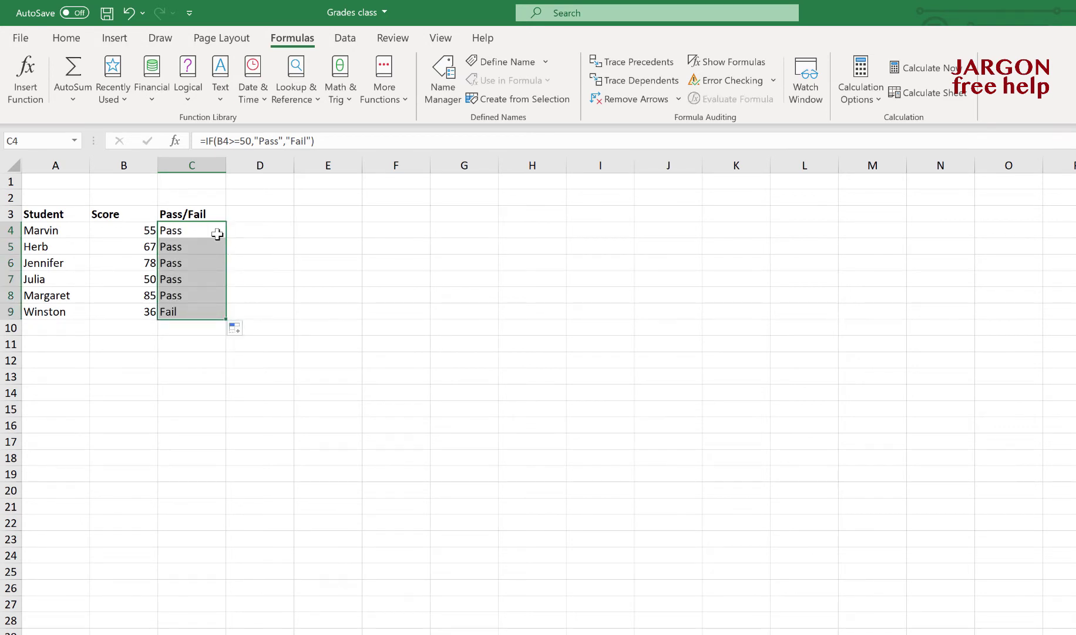
left_click(142, 279)
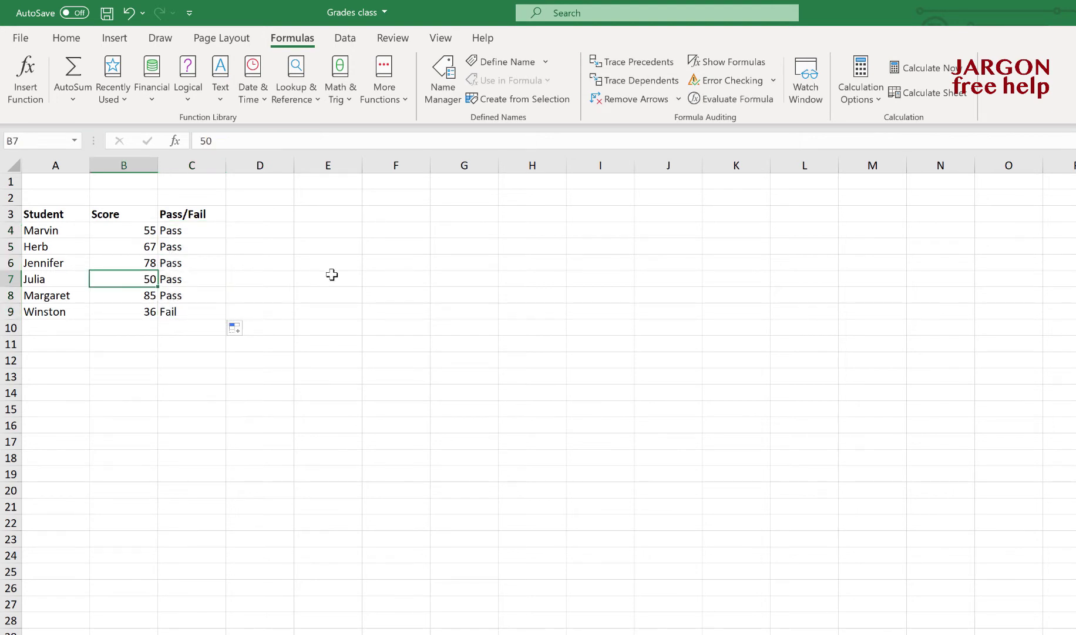
type("49")
key("Return")
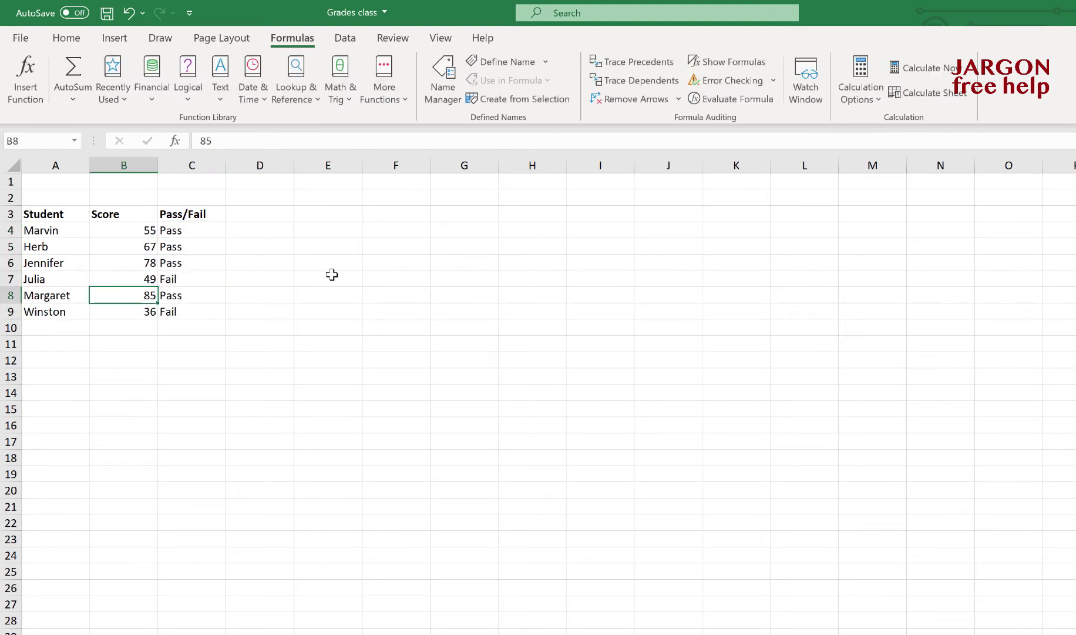
left_click(120, 278)
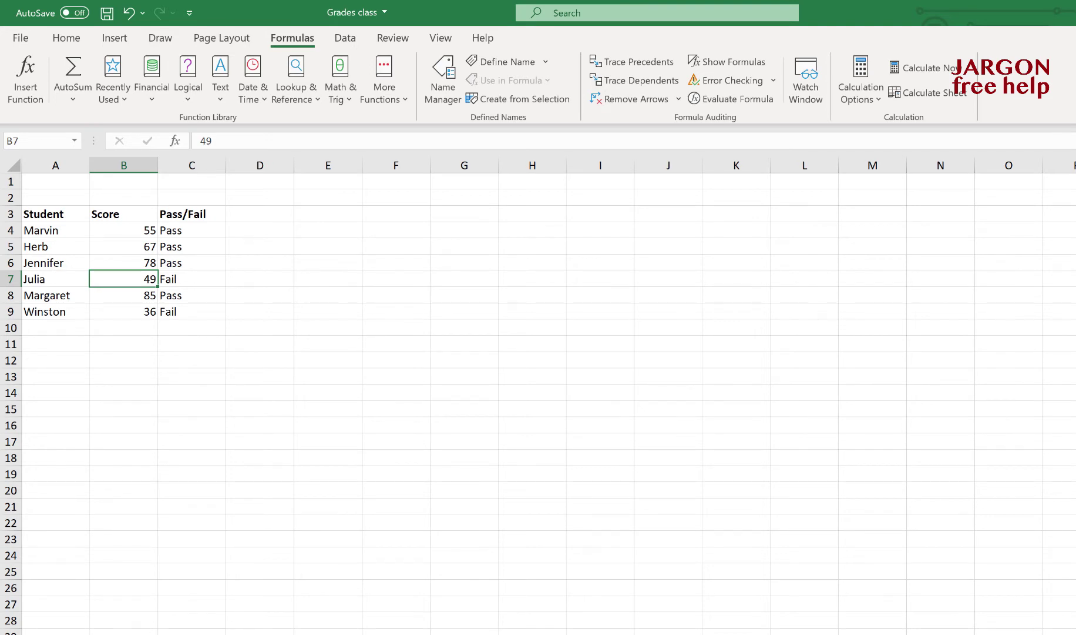
In Commission cell C3, insert IF with test B3>=100000, true value B3*5%, false value 0.
key("ctrl+Page_Down")
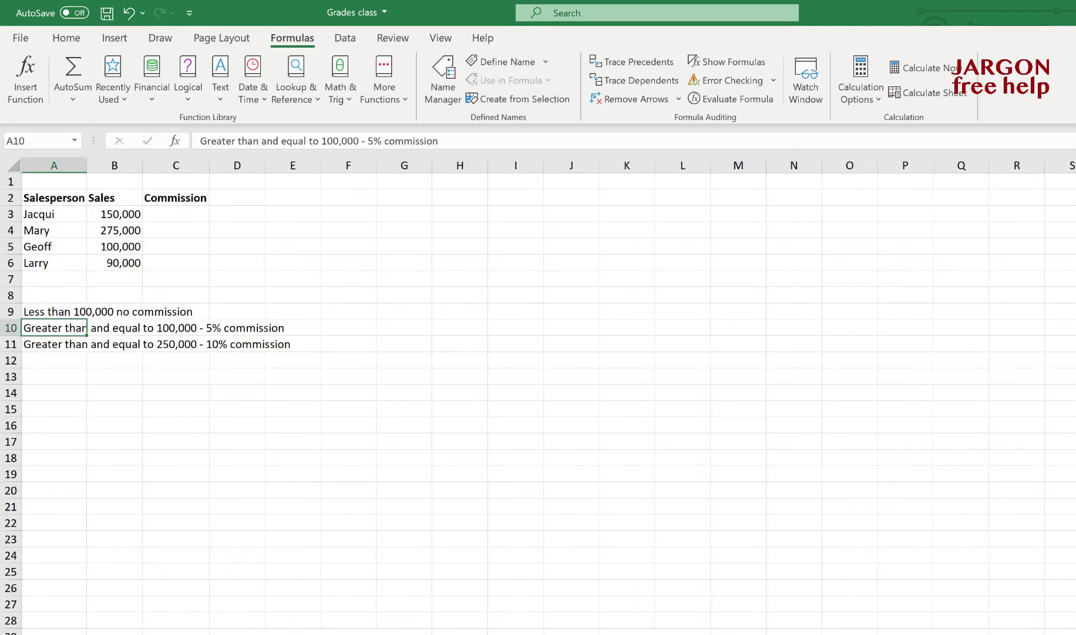
left_click(174, 210)
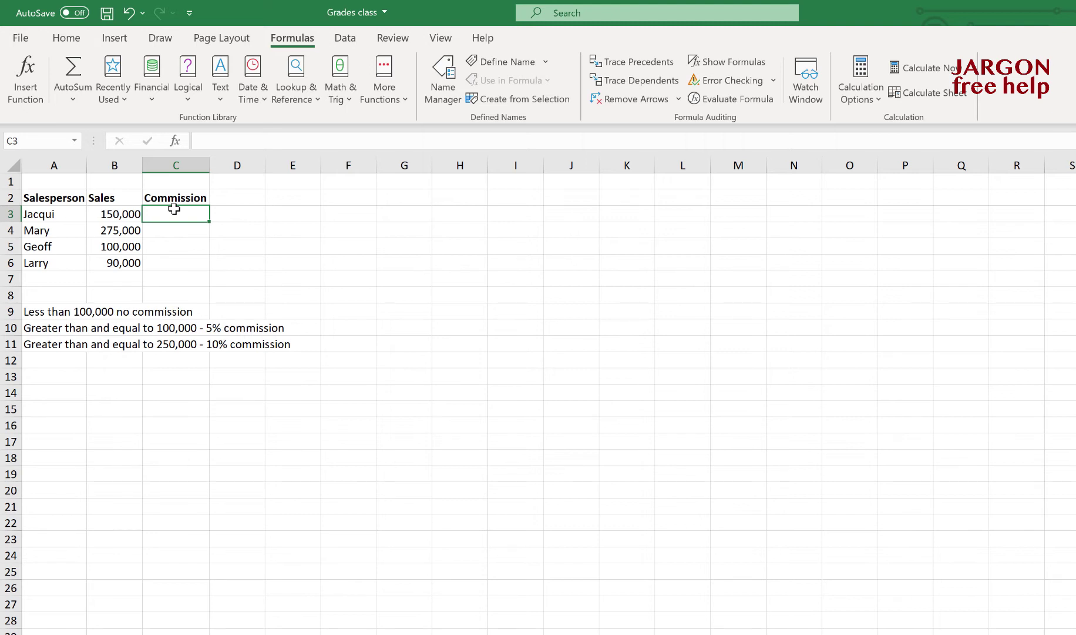
left_click(175, 142)
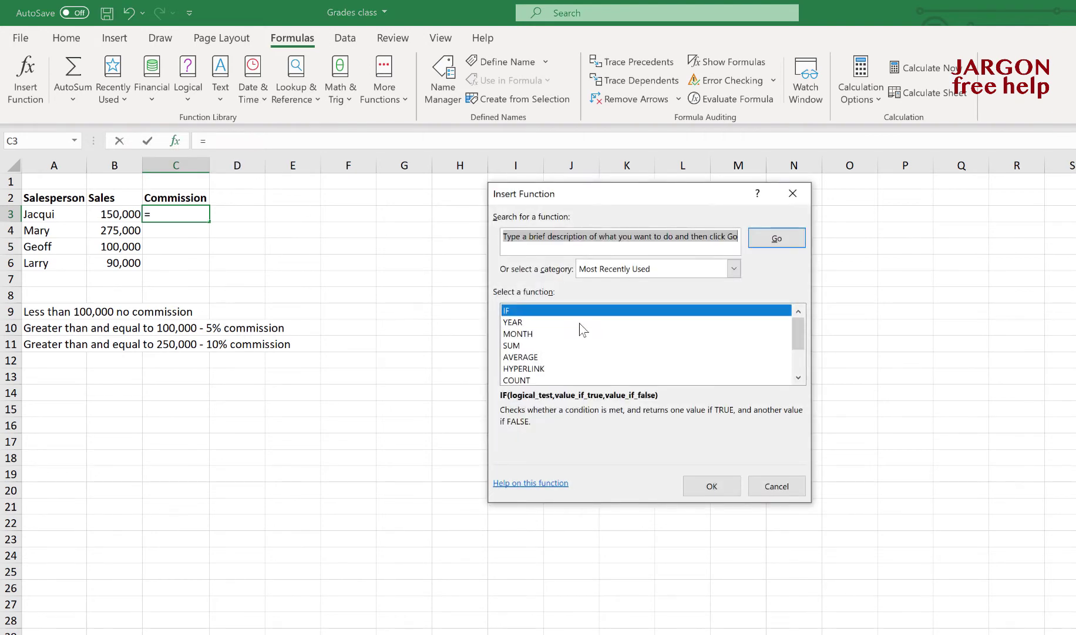
left_click(721, 490)
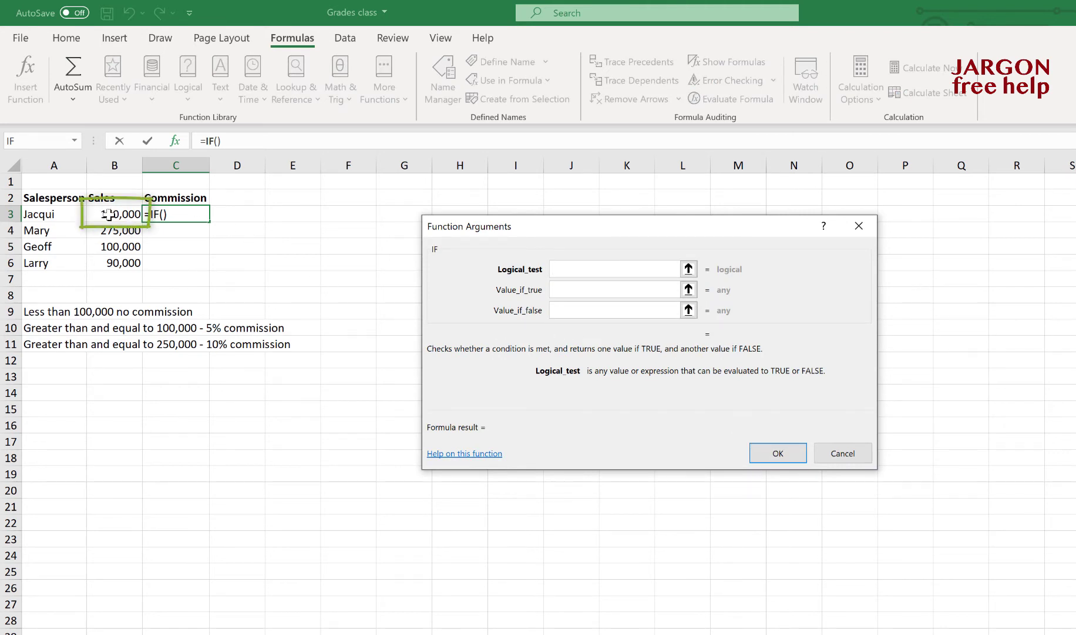
left_click(109, 214)
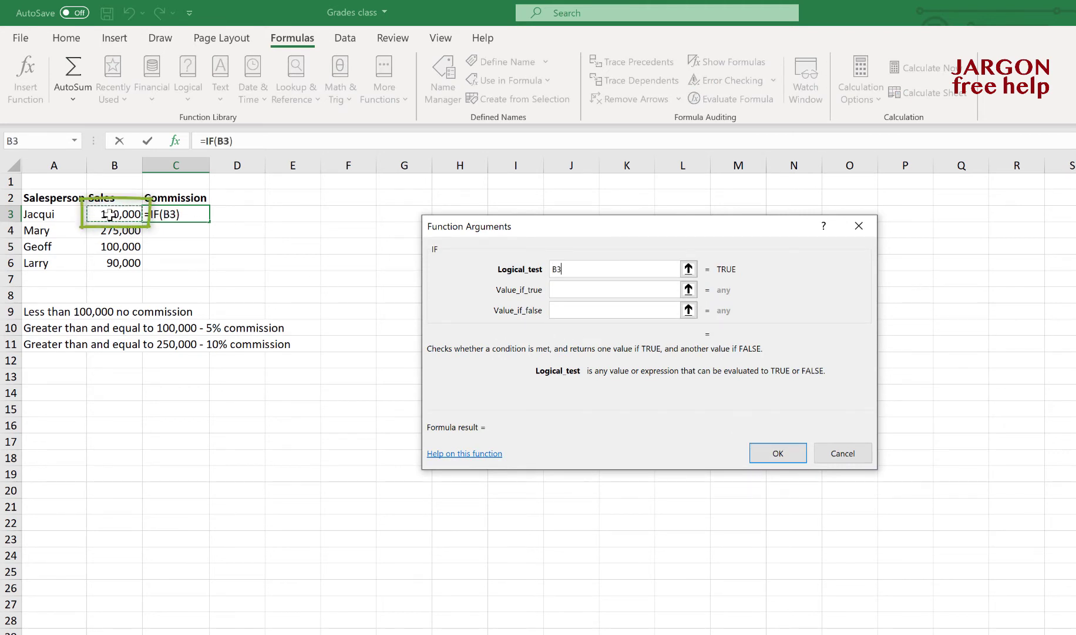
type(">=")
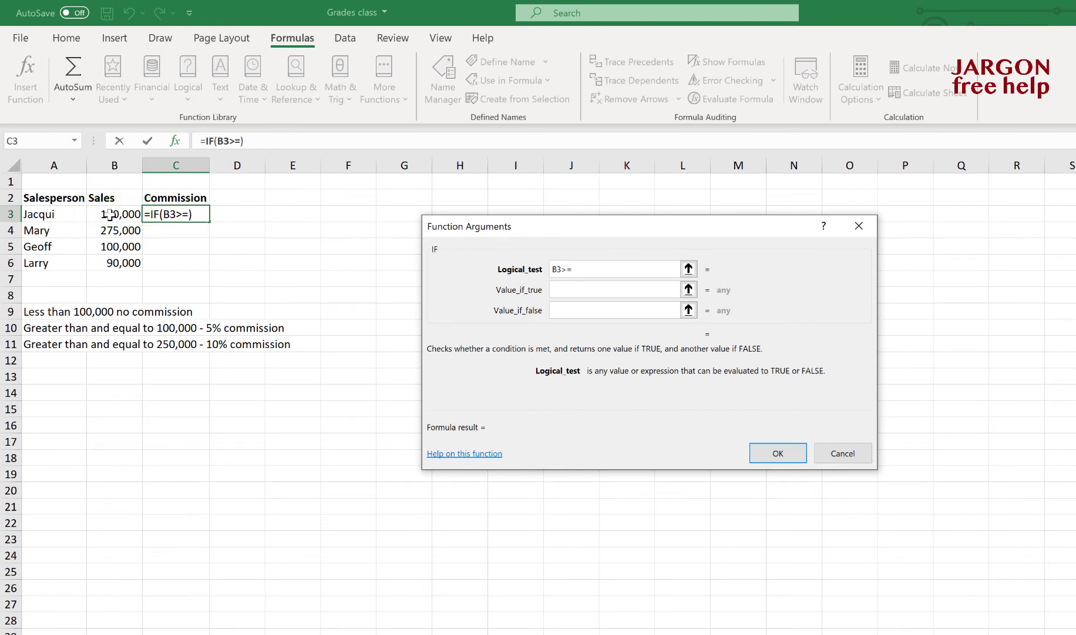
type("1000")
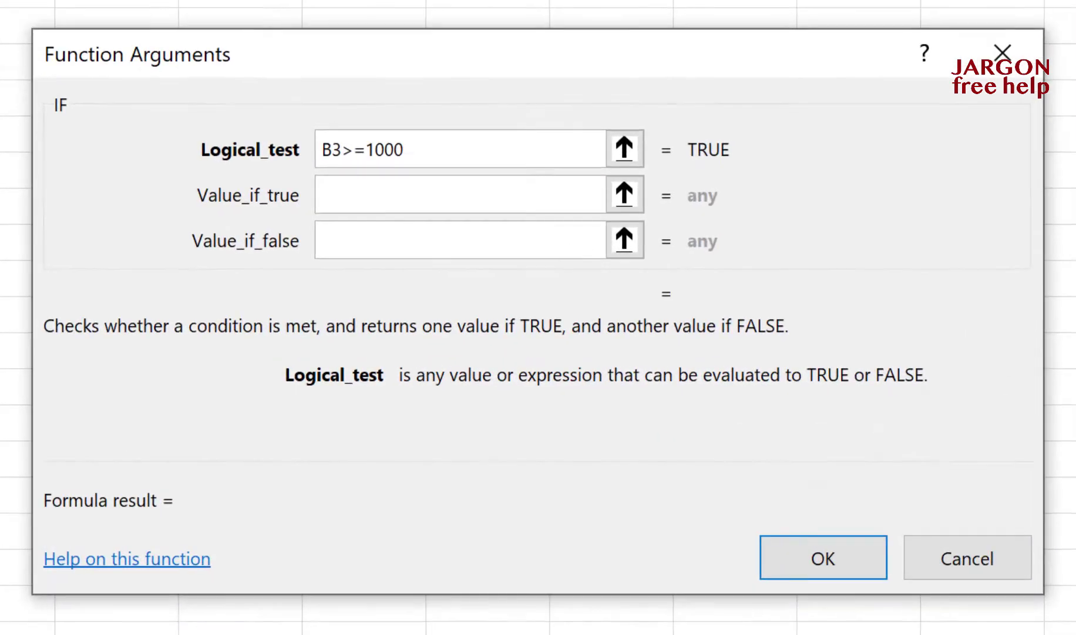
type("00")
left_click(402, 198)
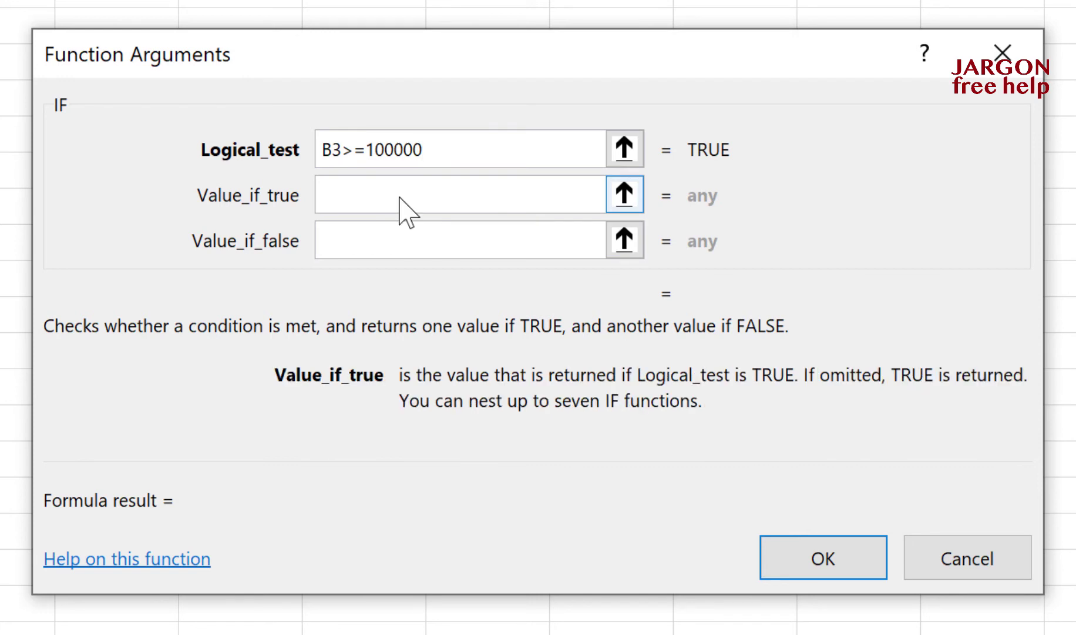
type("B3")
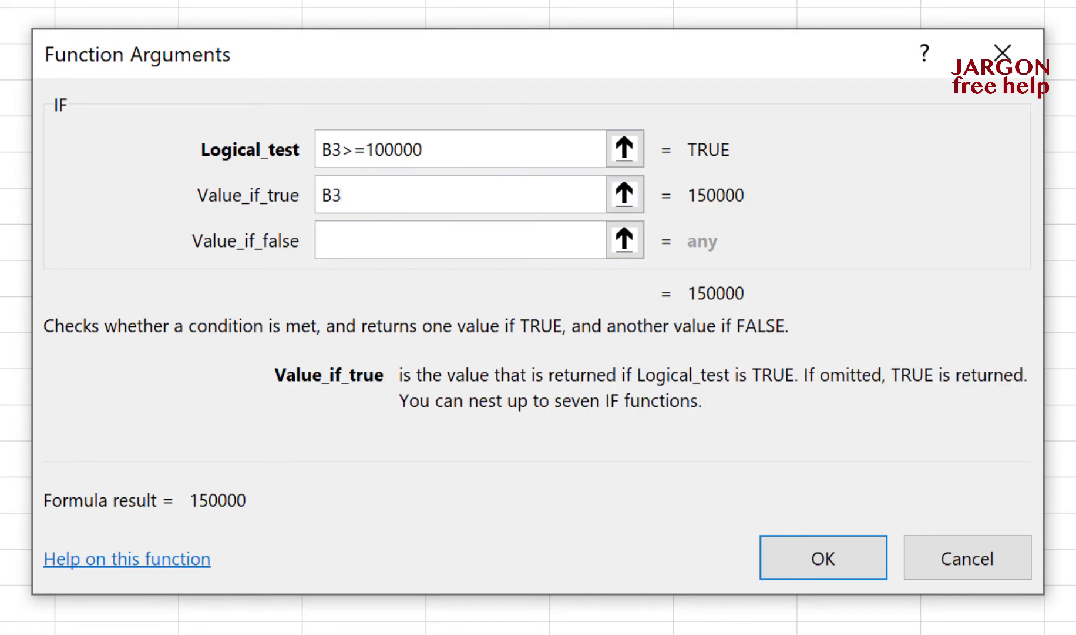
type("*")
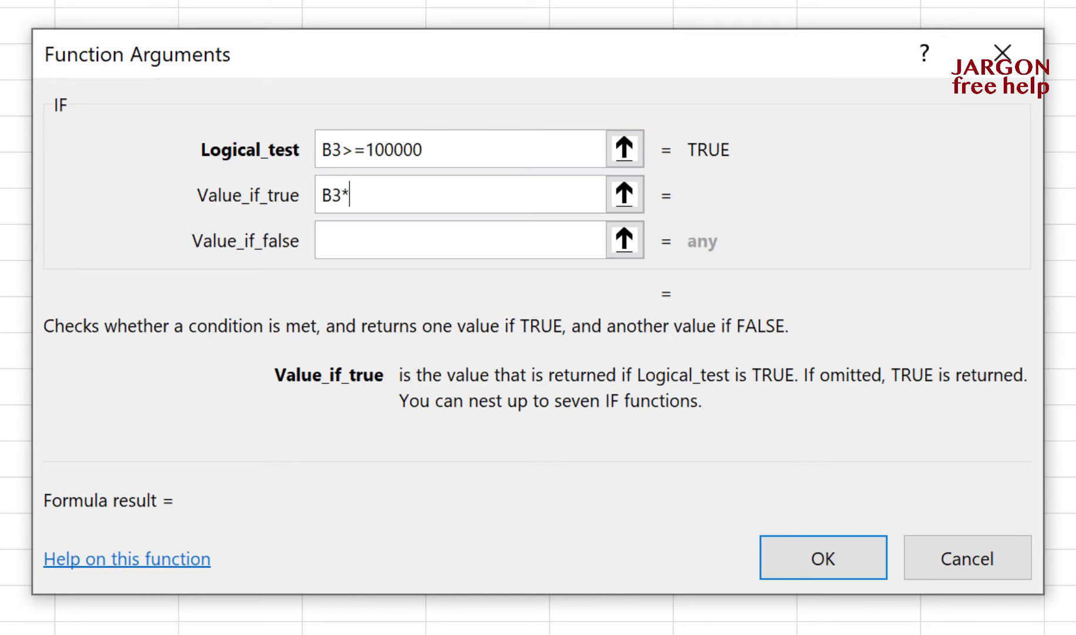
type("5%")
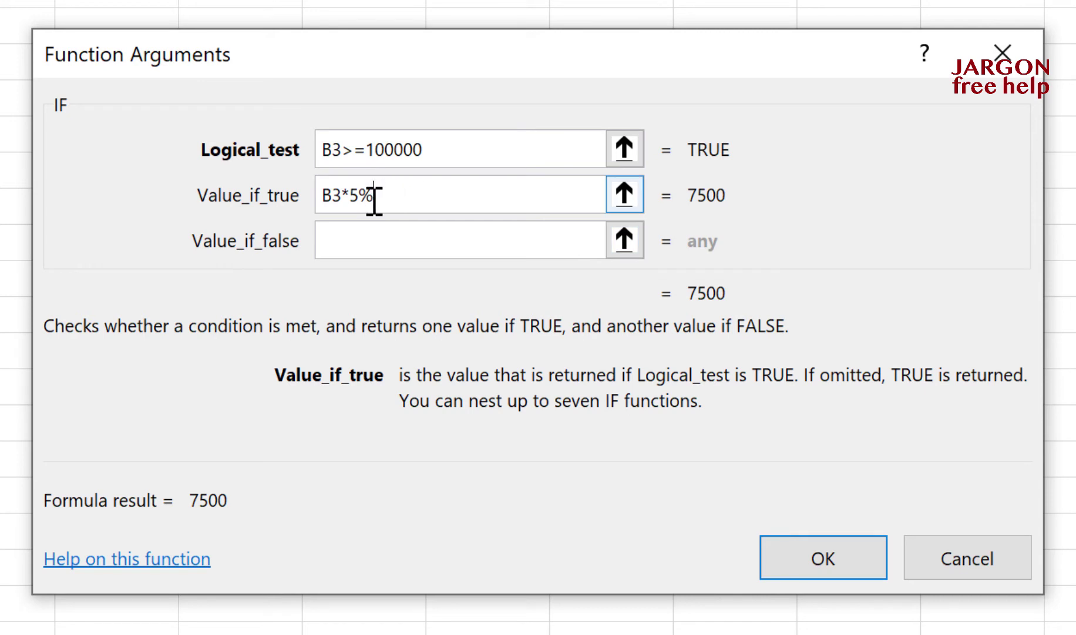
left_click(362, 240)
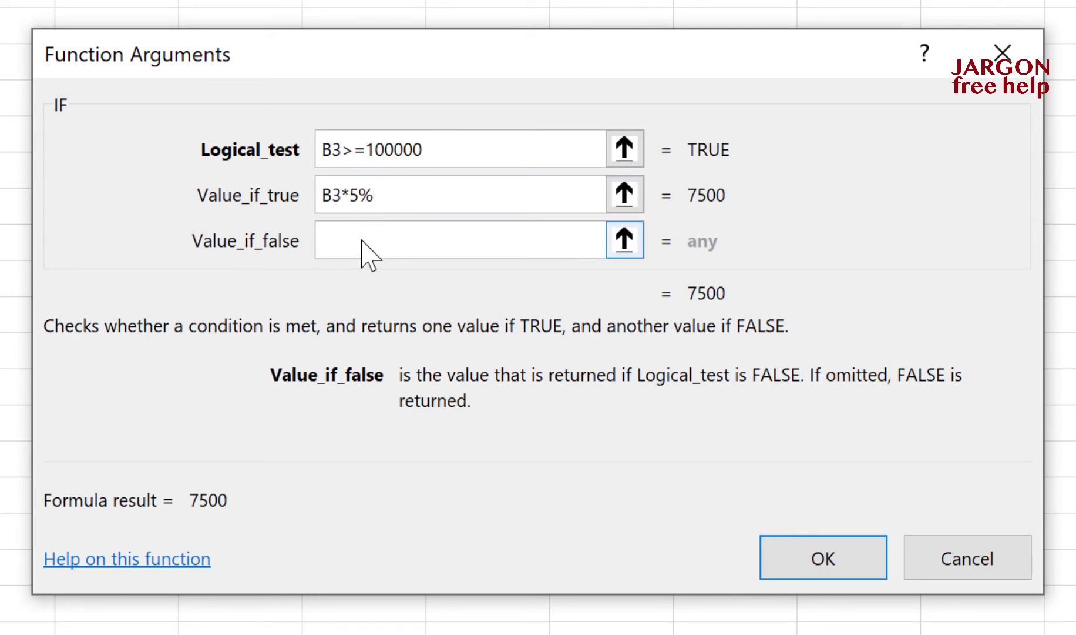
type("0")
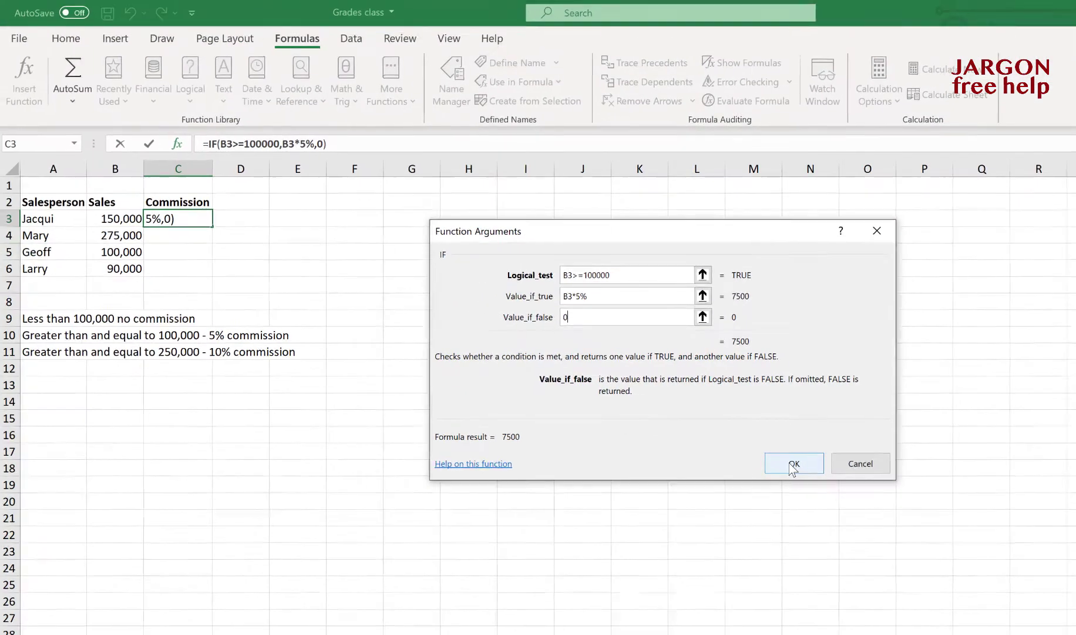
Accept the C3 commission formula and fill it down through C6.
left_click(794, 464)
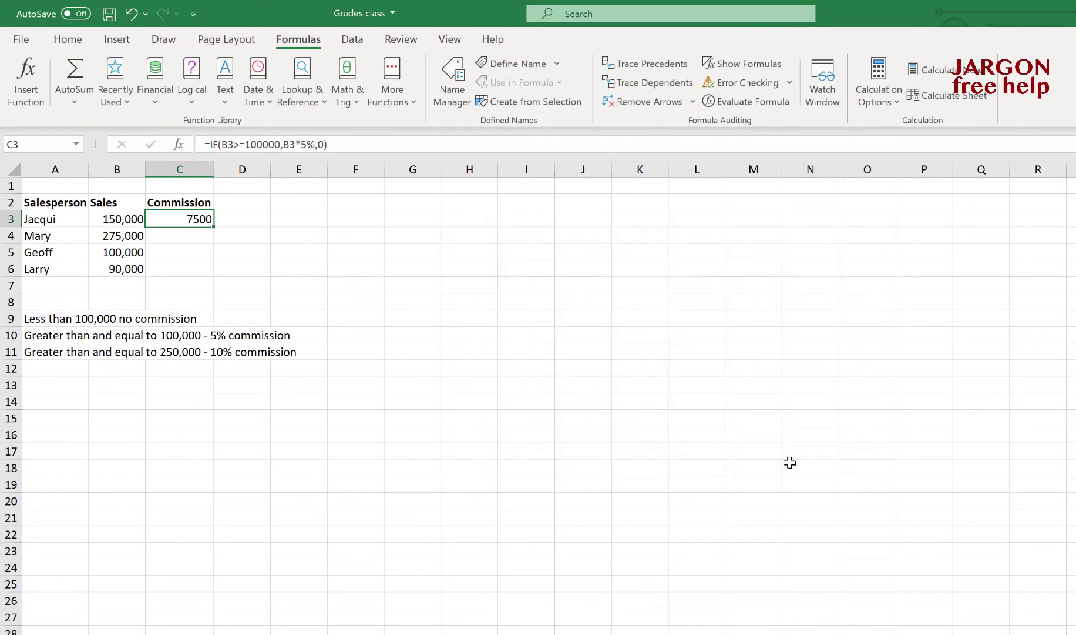
double_click(213, 226)
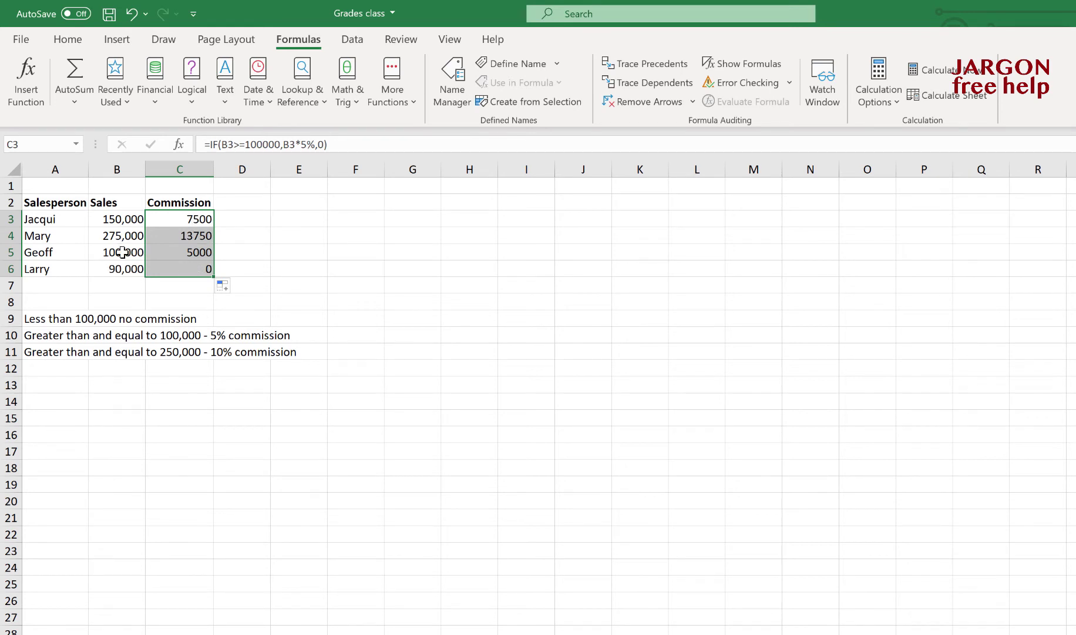
left_click(187, 268)
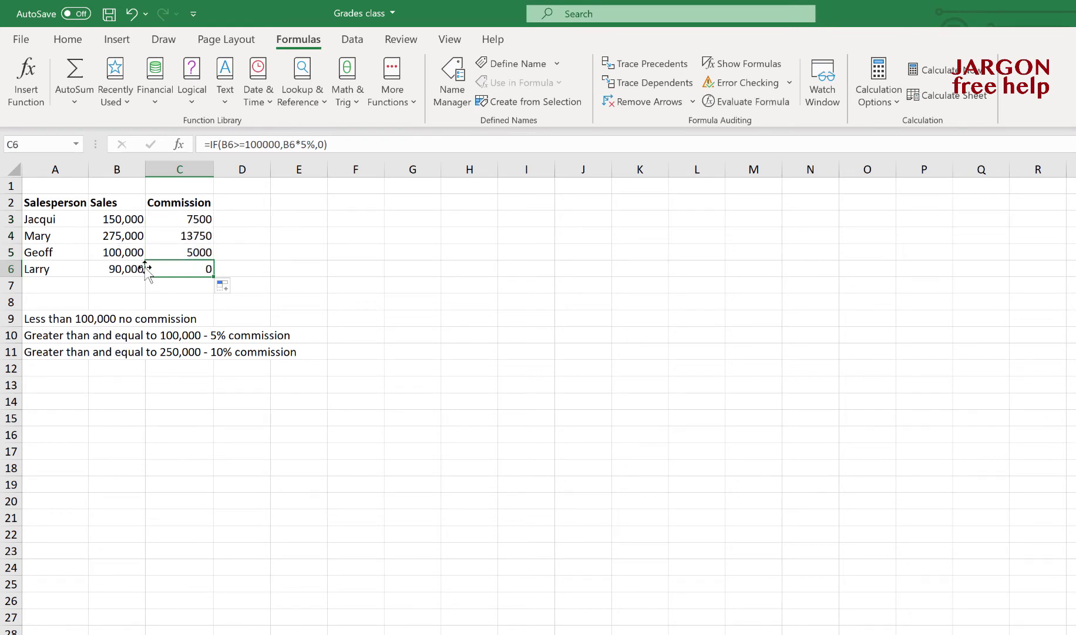
Test B6 with 120,000 in sales, then restore it to 90,000.
left_click(127, 269)
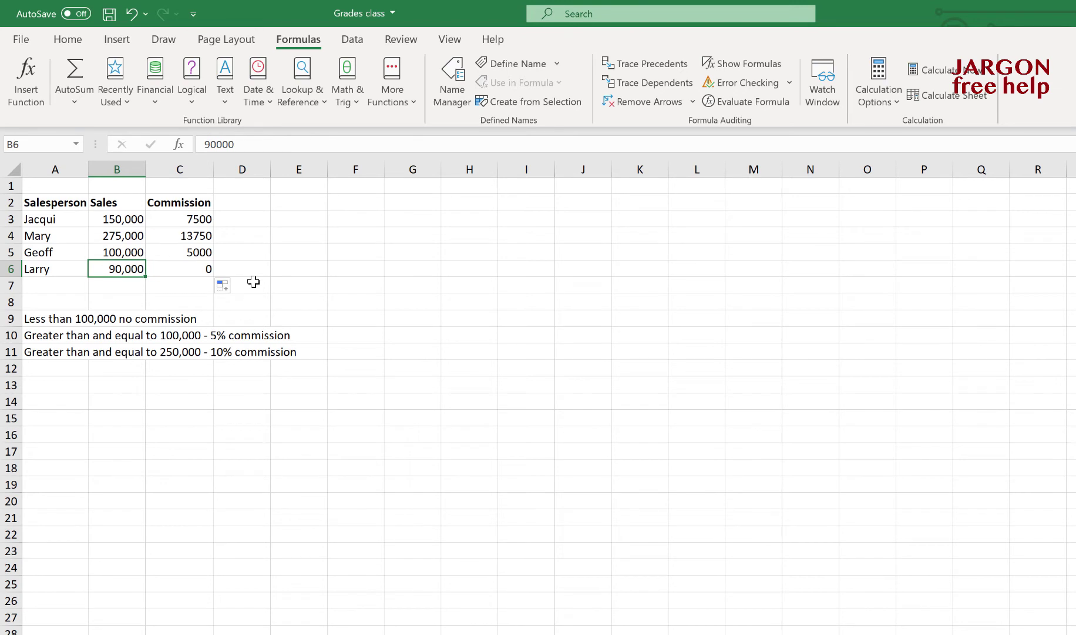
left_click(199, 270)
left_click(136, 269)
type("120000")
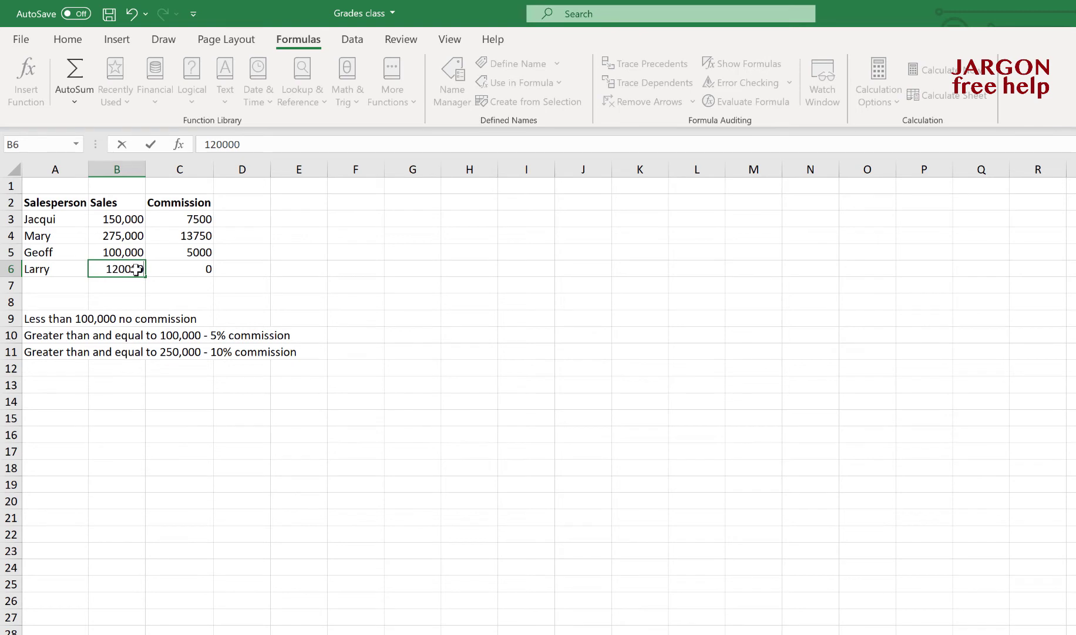
key("Return")
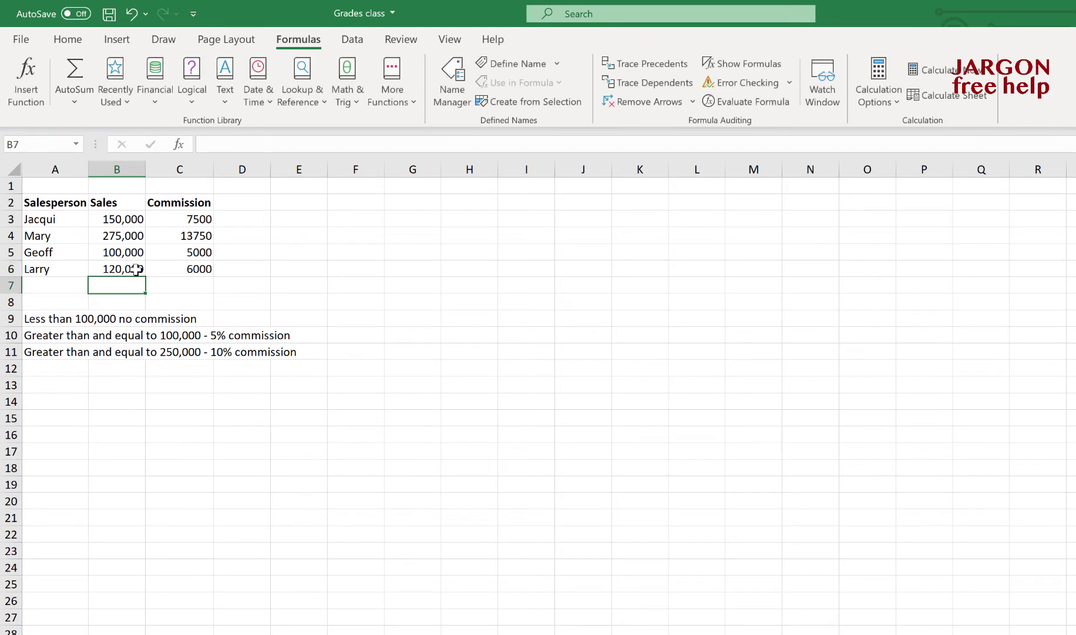
left_click(124, 269)
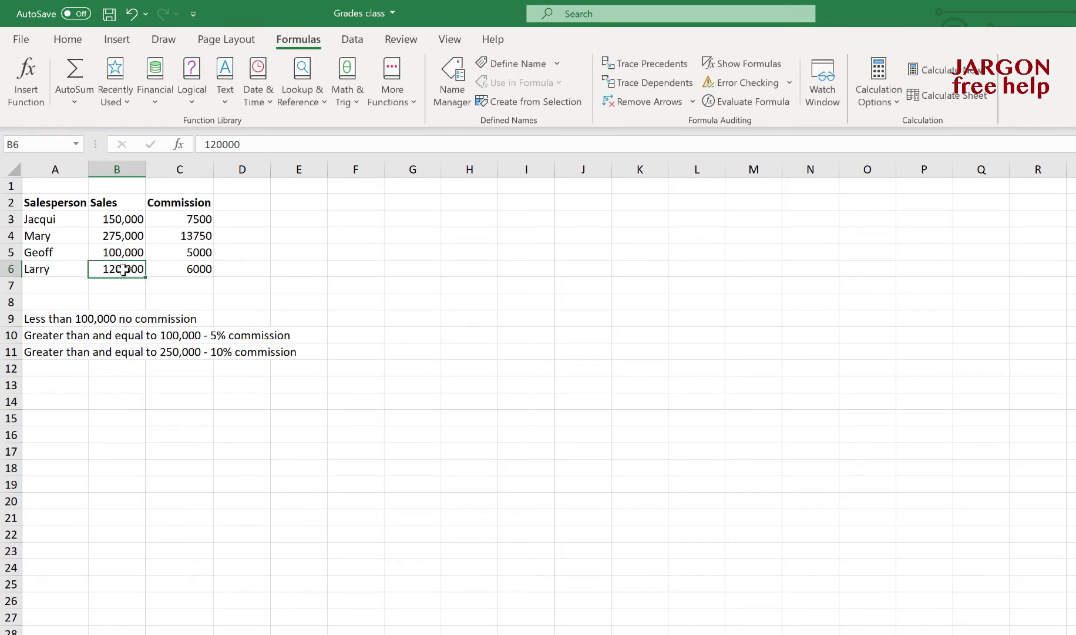
type("90,0")
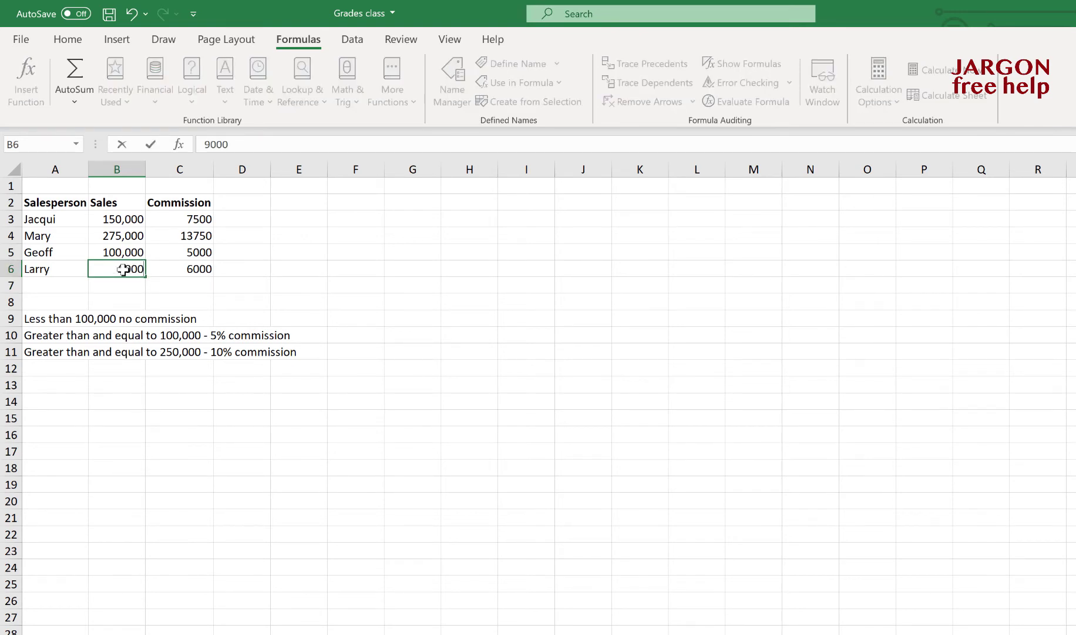
type("00")
key("Return")
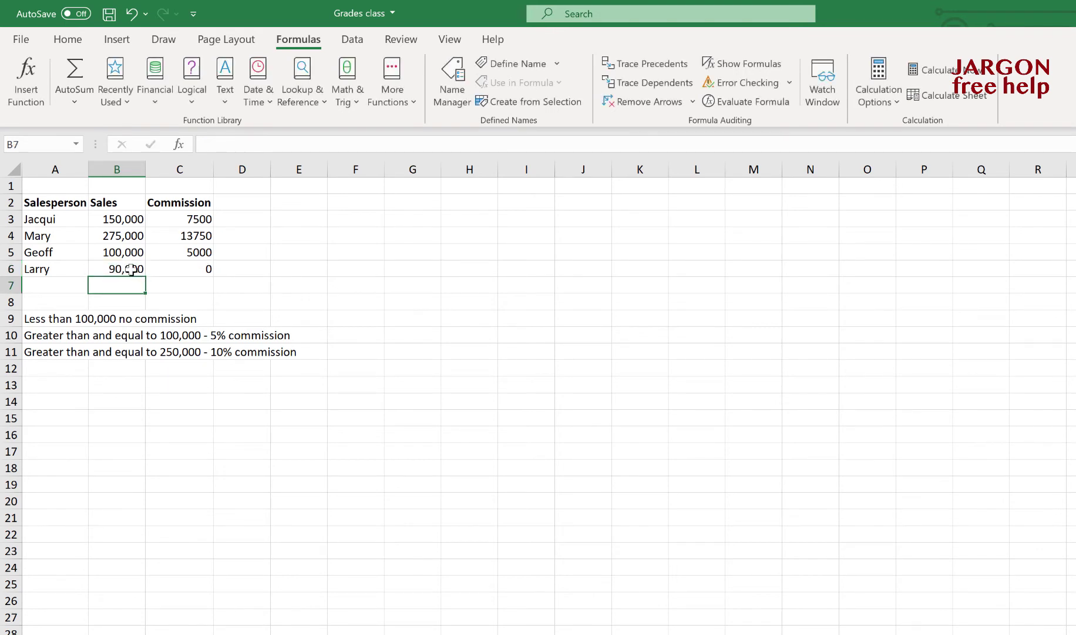
Open C3's formula =IF(B3>=100000,B3*5%,0) in the formula bar and leave it unchanged.
left_click(182, 220)
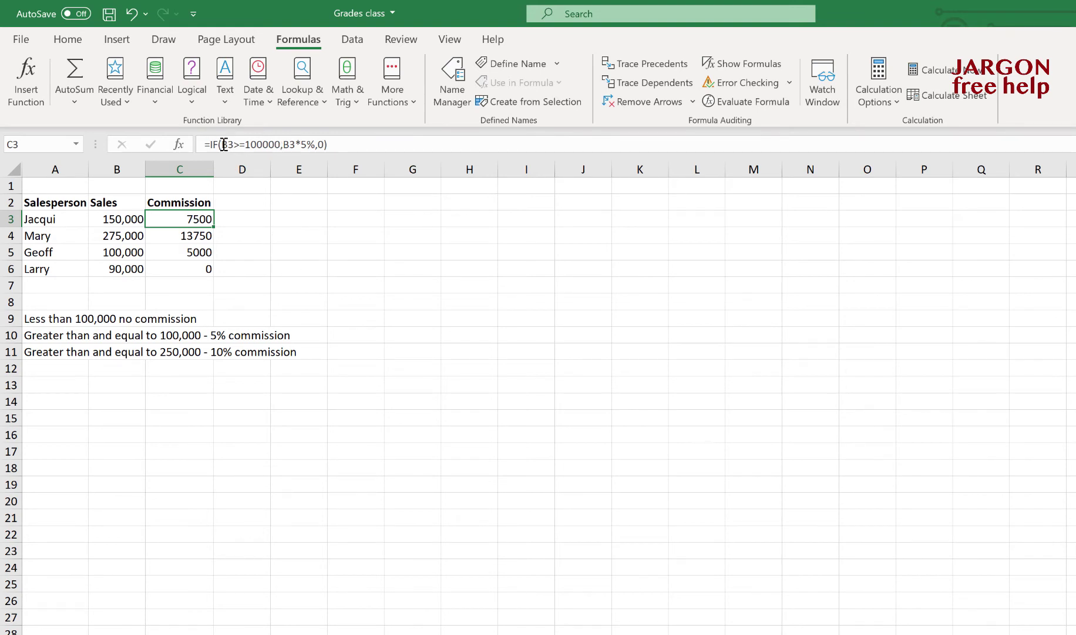
left_click(262, 144)
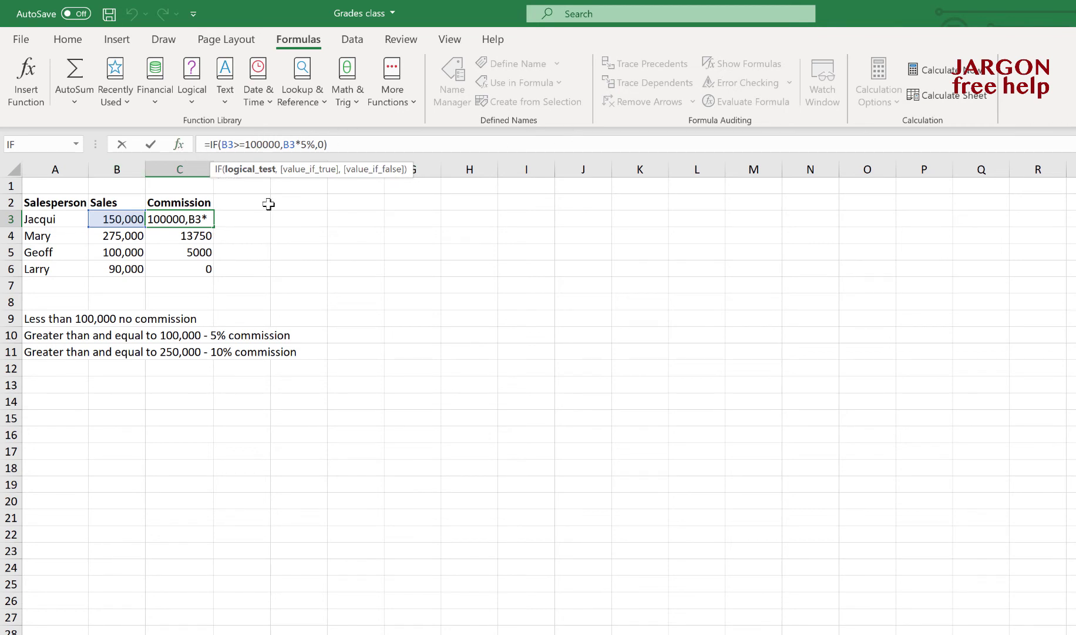
key("ctrl+Return")
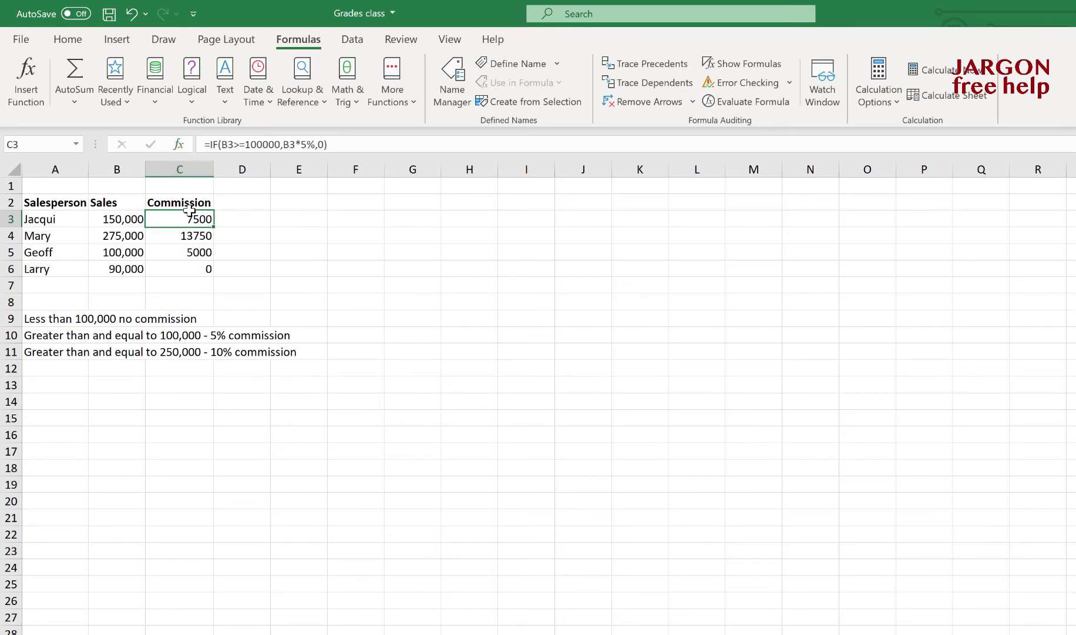
Change Value_if_true to IF(B3>=250000,B3*10%,B3*5%) and apply the nested formula.
left_click(179, 145)
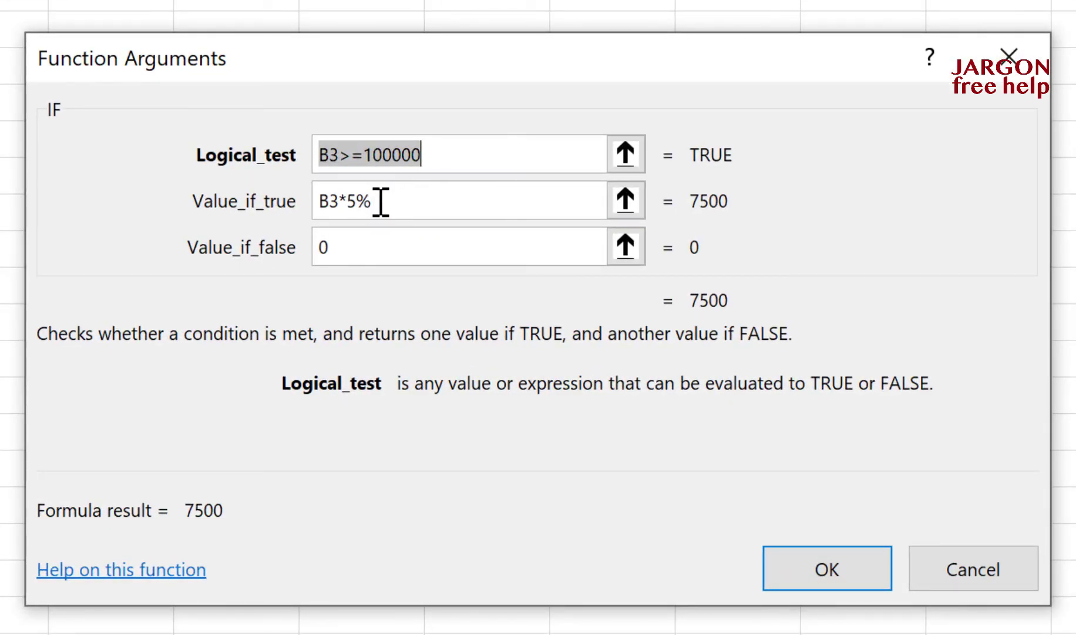
left_click(322, 203)
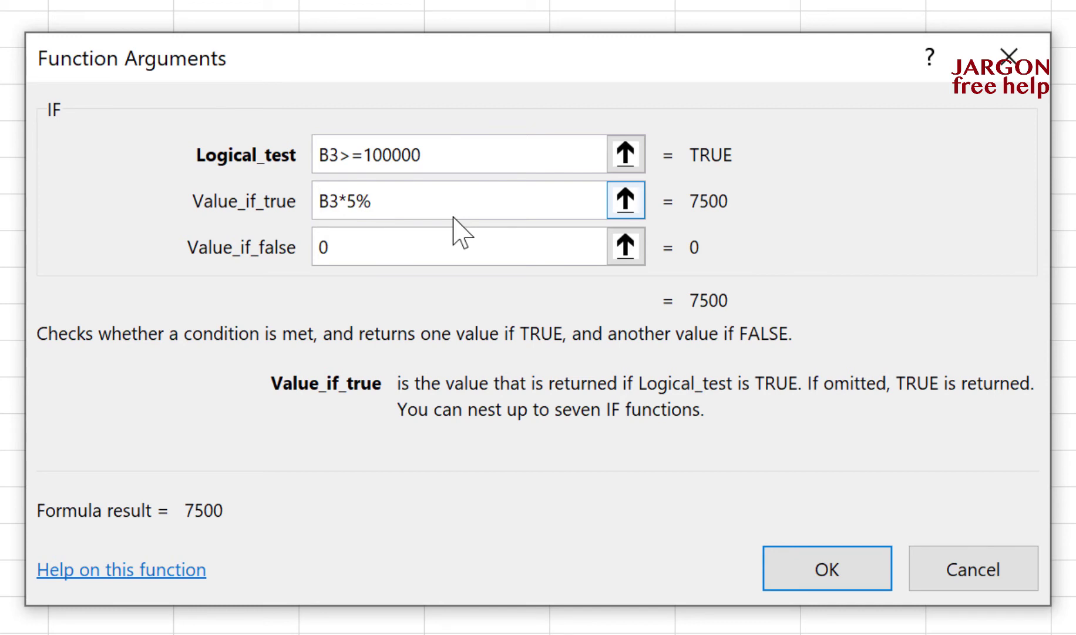
type("if")
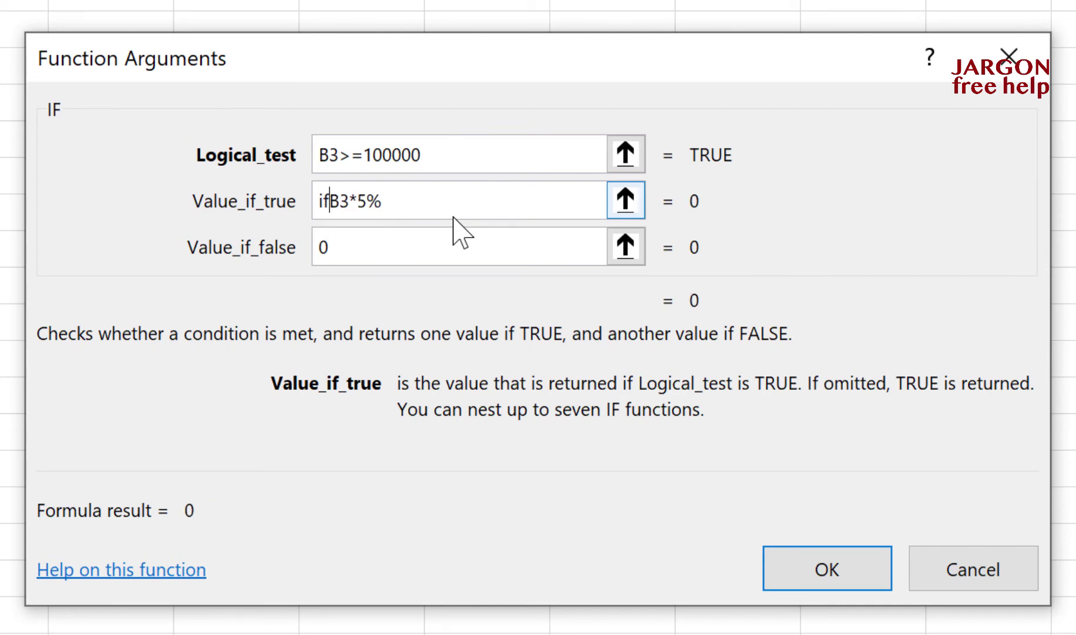
type("(")
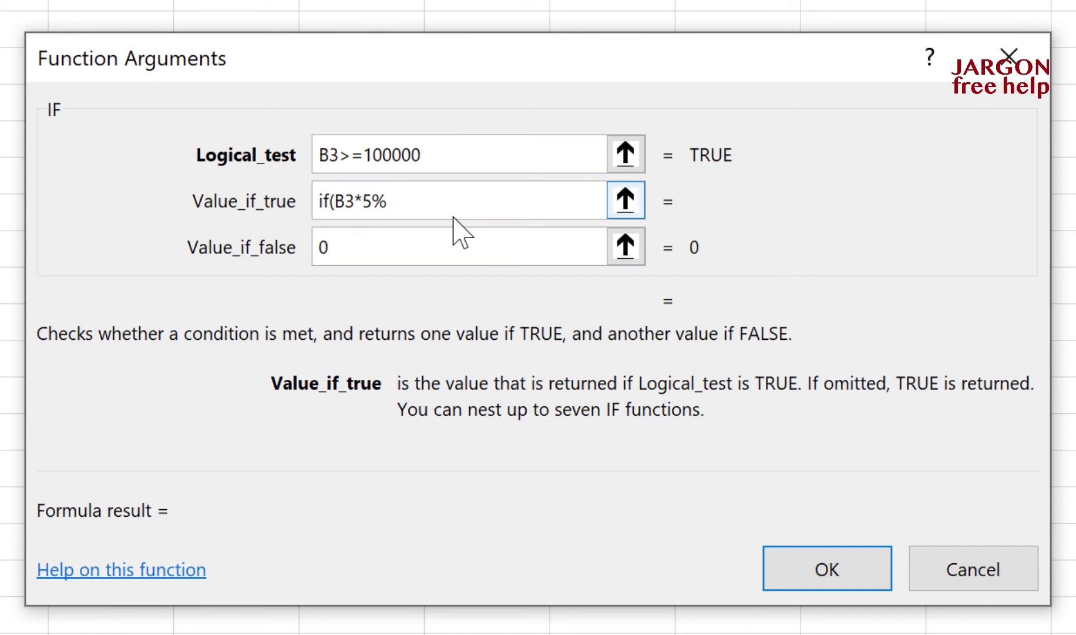
type("b3>")
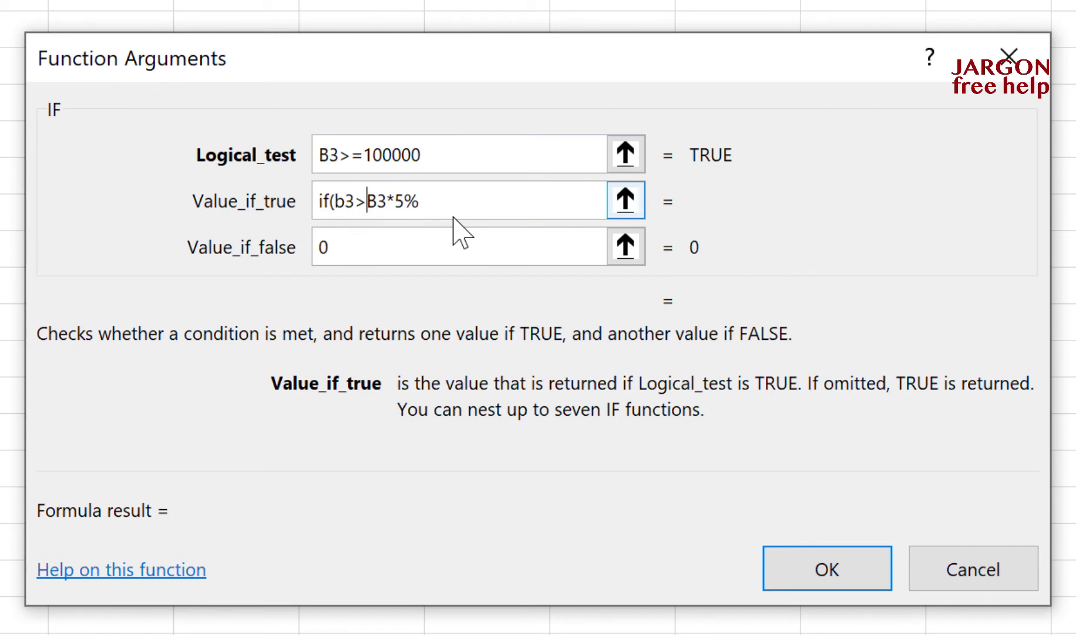
type("=250")
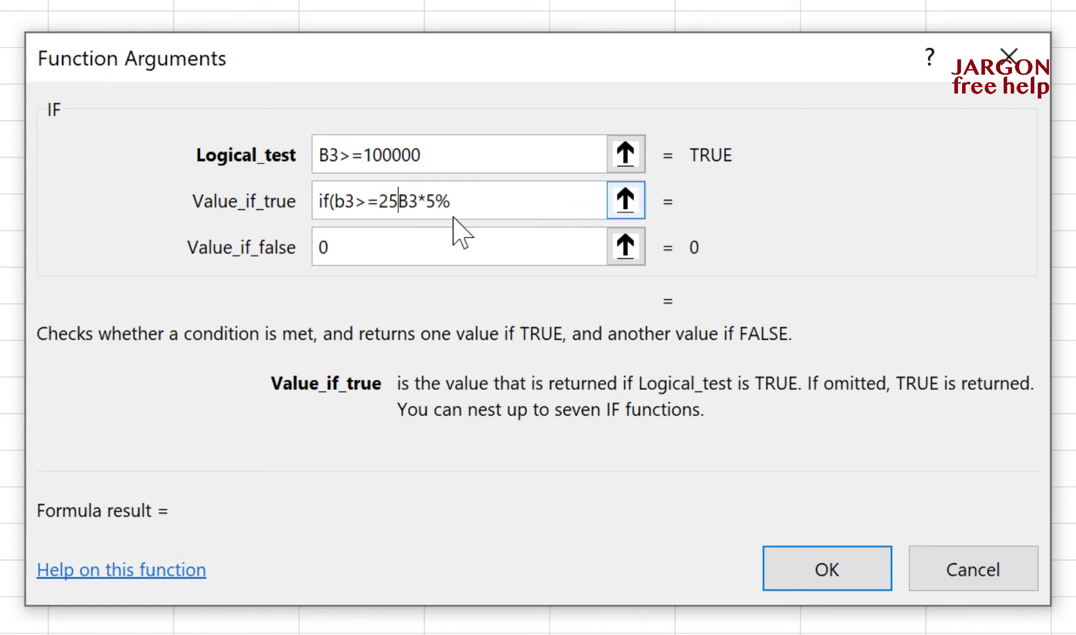
type("000")
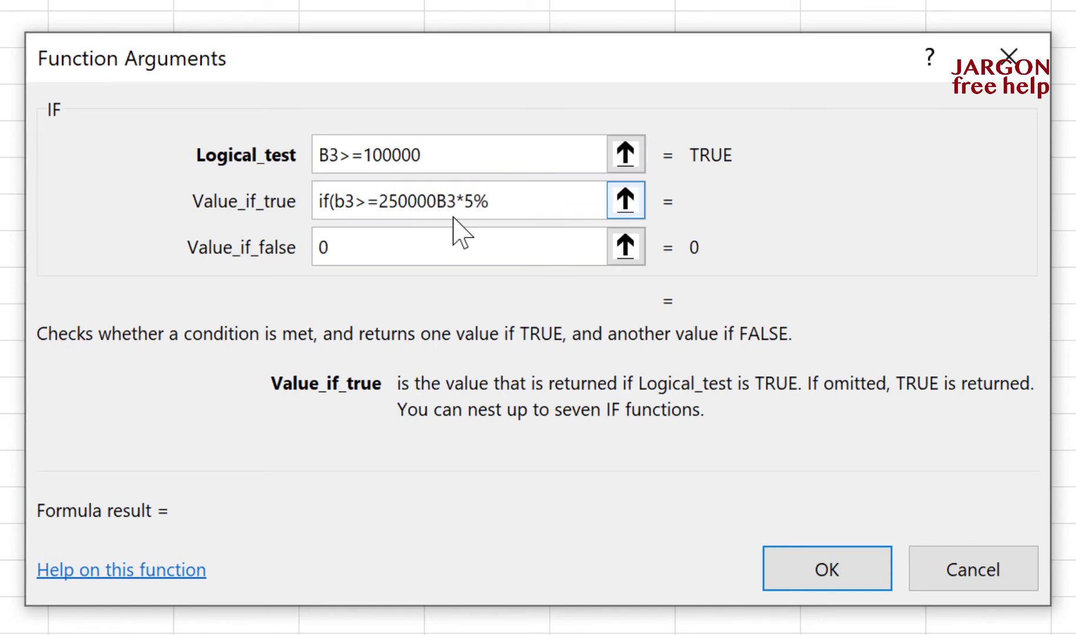
type(",")
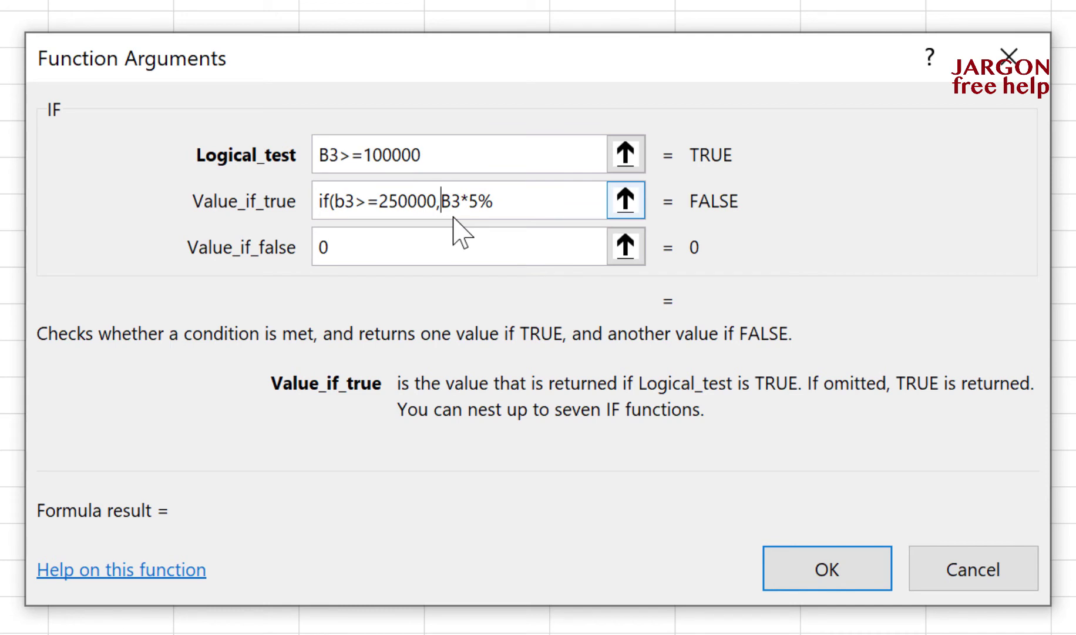
type("b3")
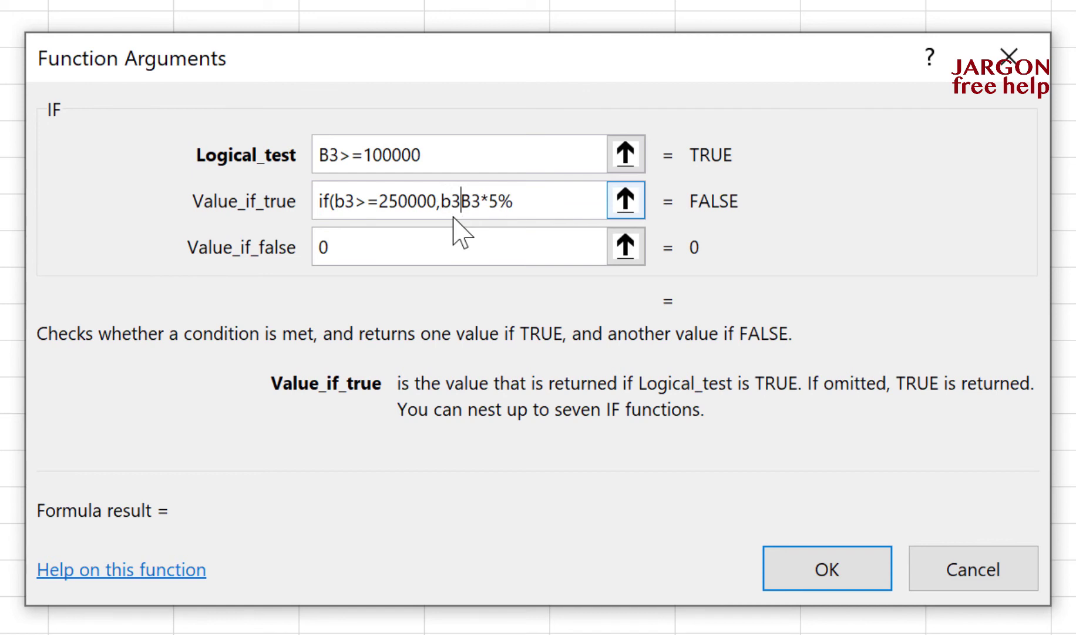
type("*10")
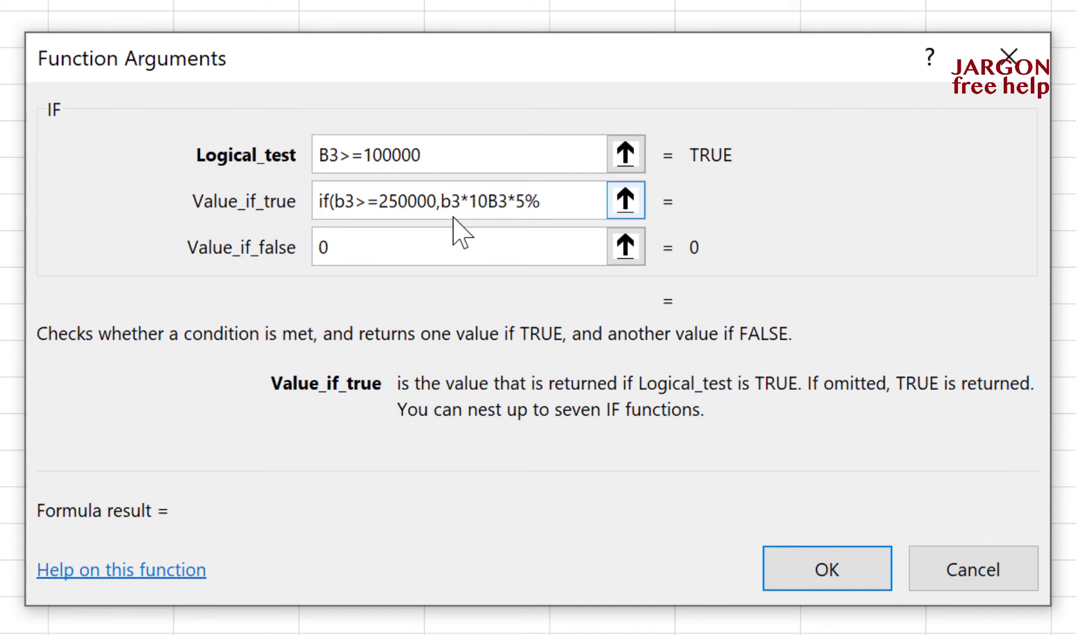
type("%")
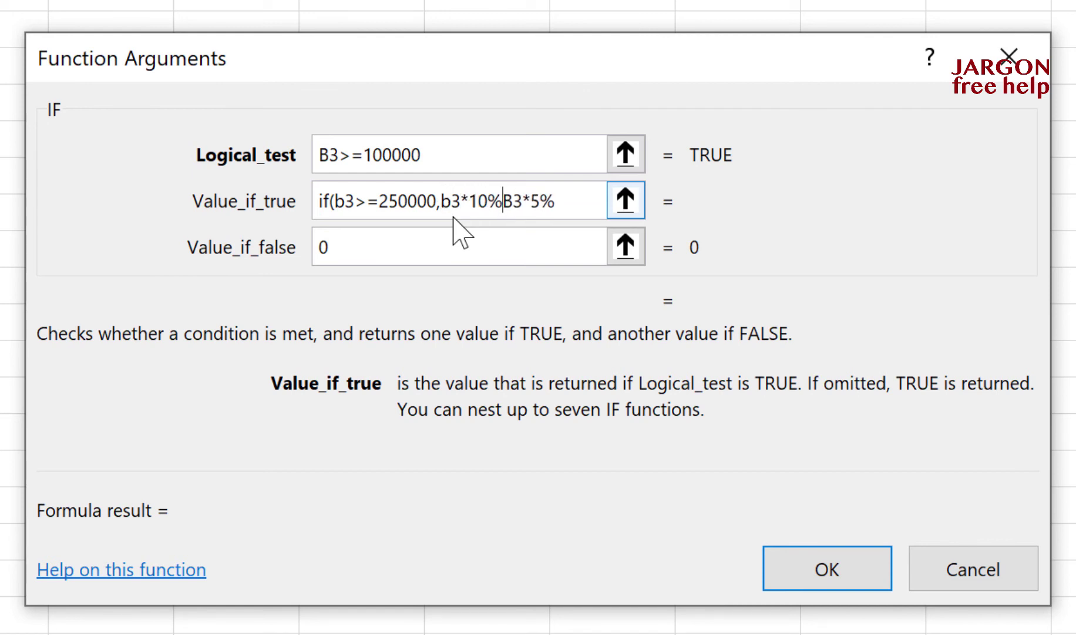
type(",")
key("Right")
key("Right")
key("Right")
key("Right")
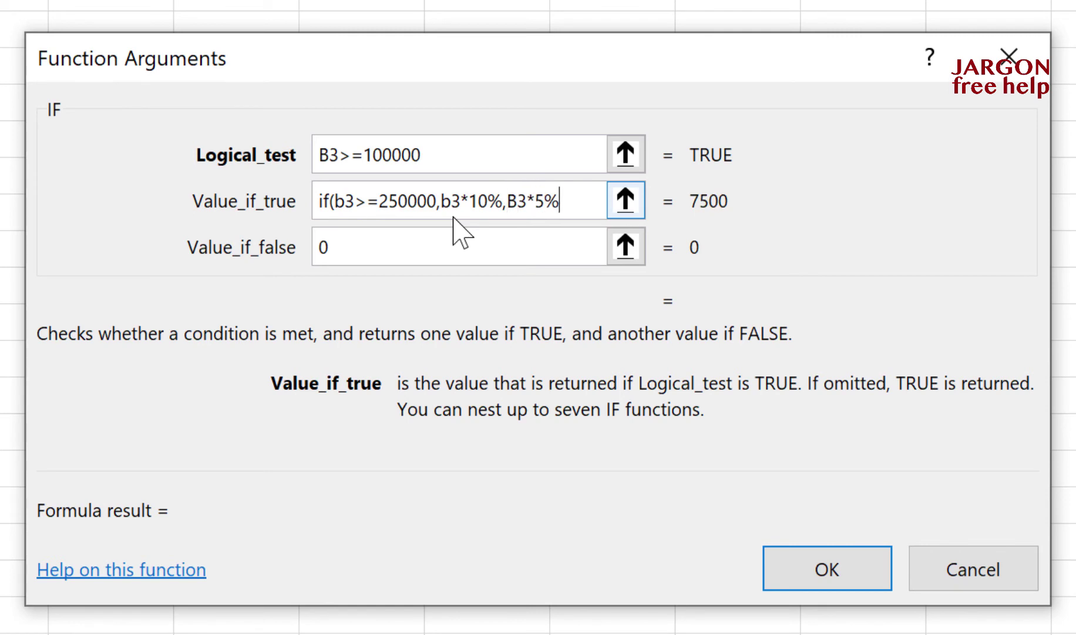
type(")")
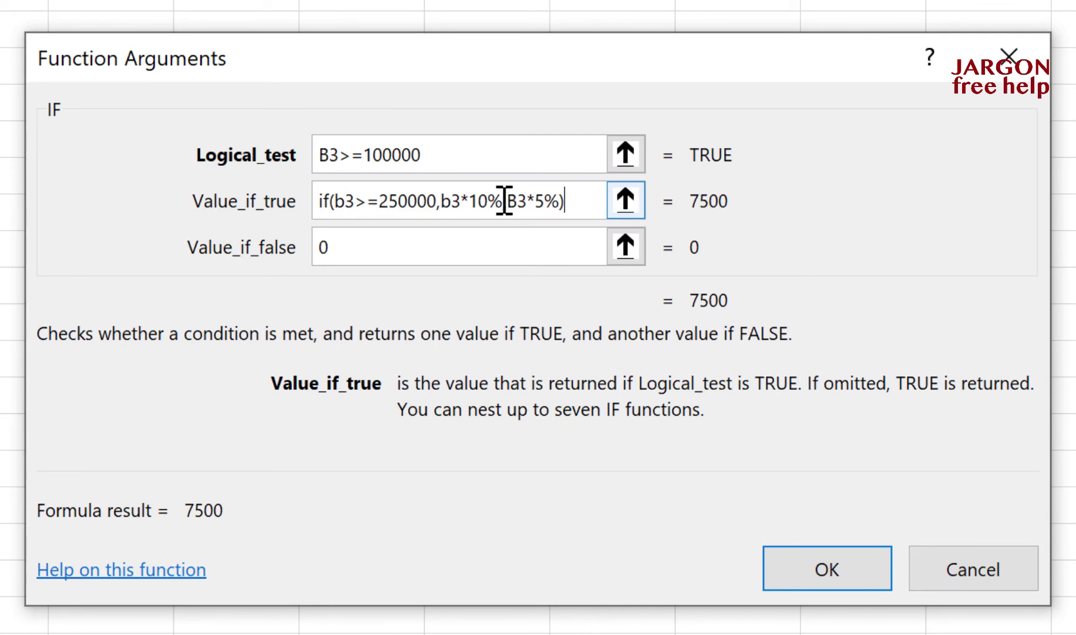
left_click(480, 241)
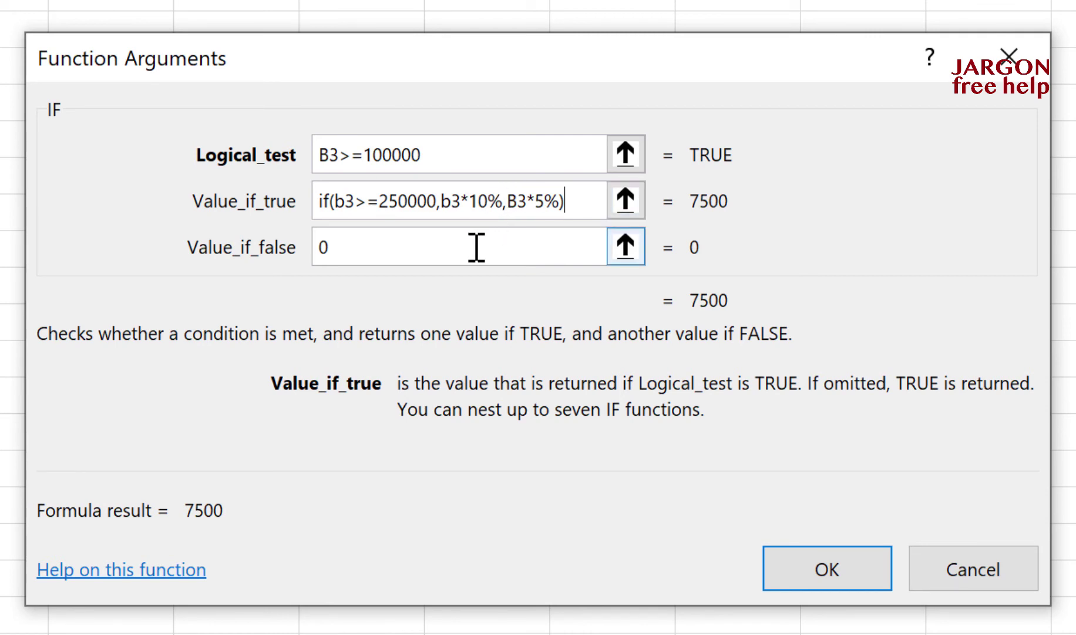
left_click(442, 210)
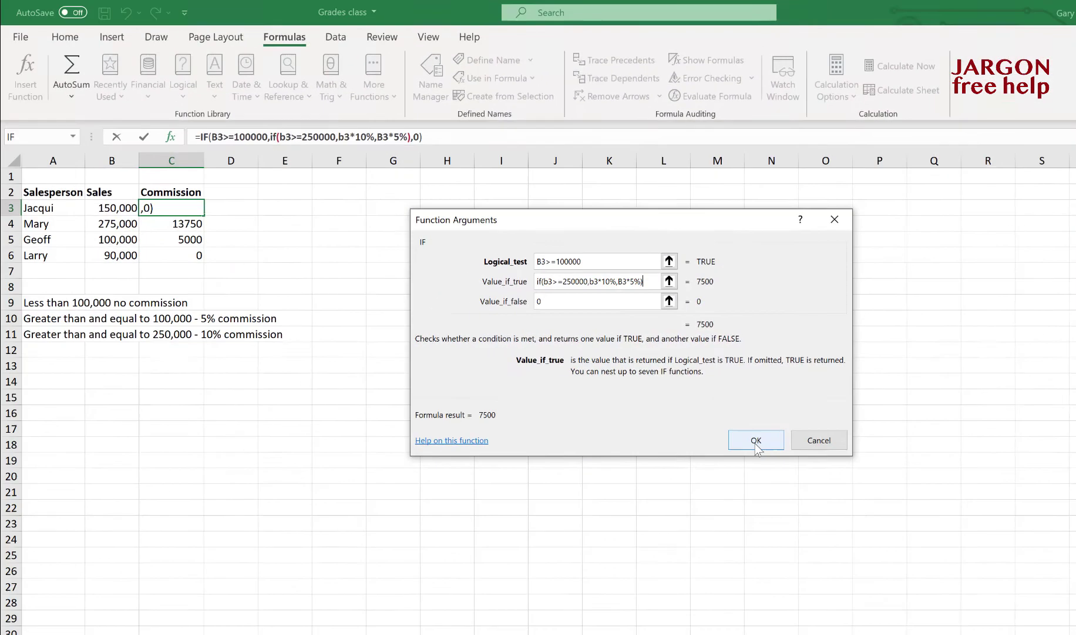
left_click(828, 569)
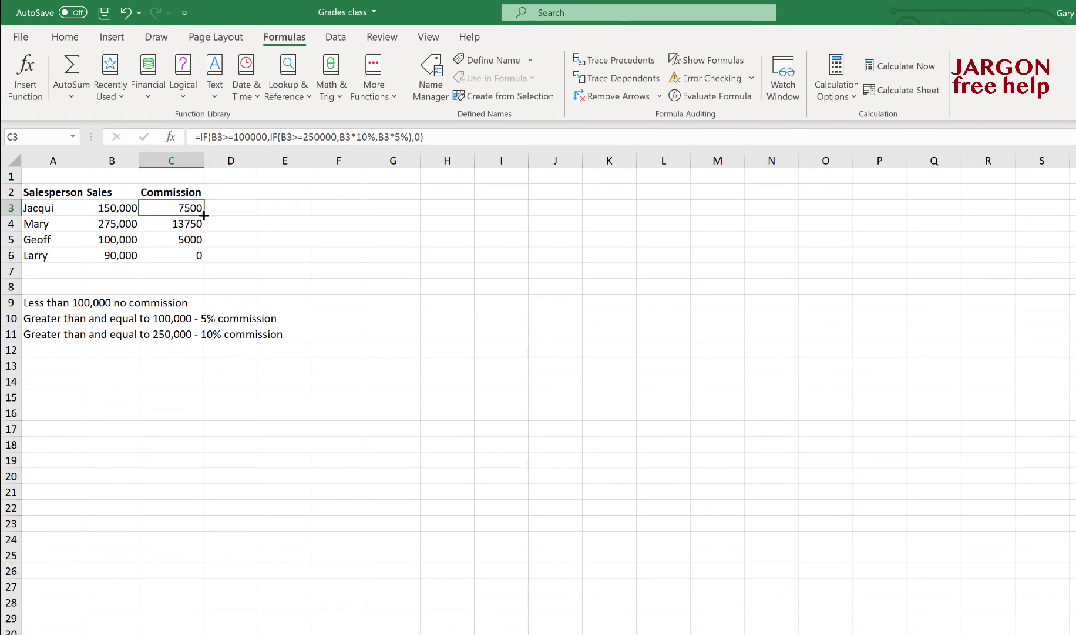
Fill the commission formula down to C6, then test sales of 249,000 in B4 and 200,000 in B6.
left_click_drag(204, 216, 204, 259)
left_click(186, 221)
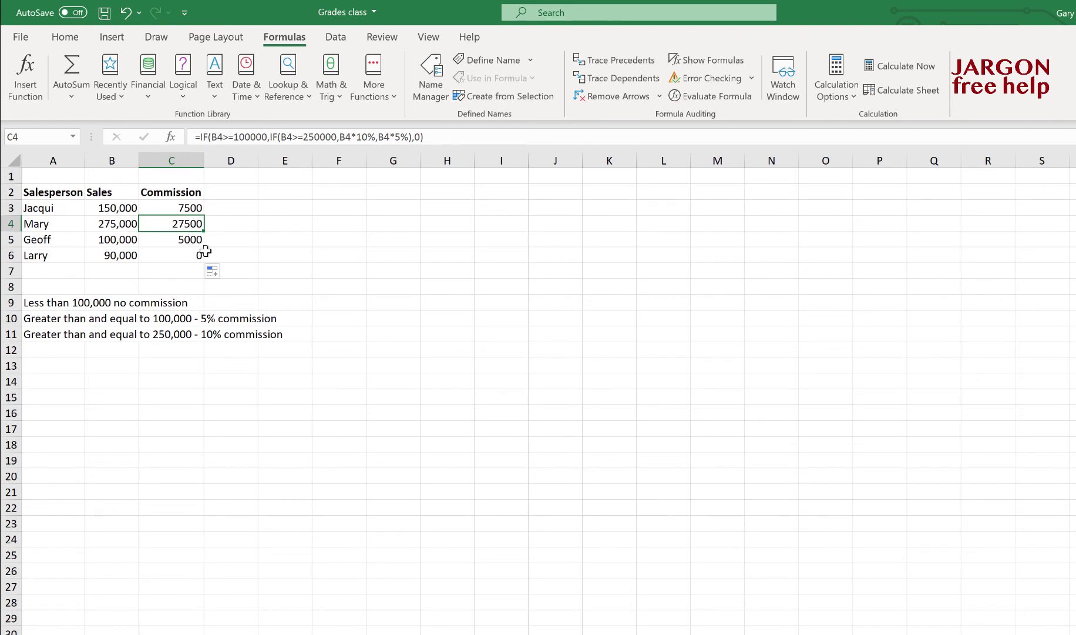
left_click(113, 224)
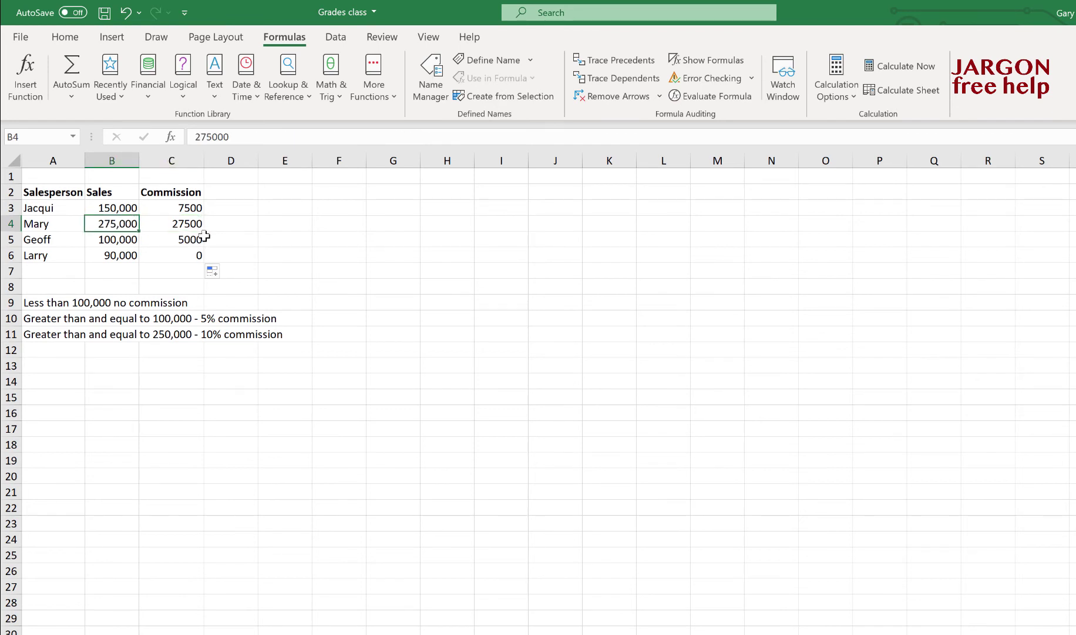
type("249")
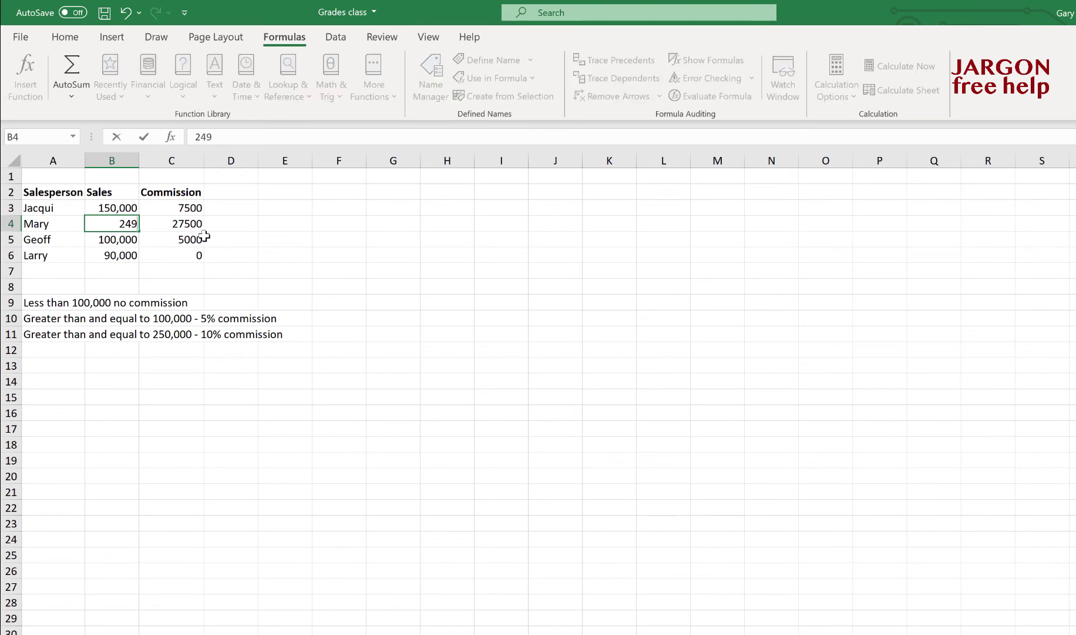
type(",000")
key("Return")
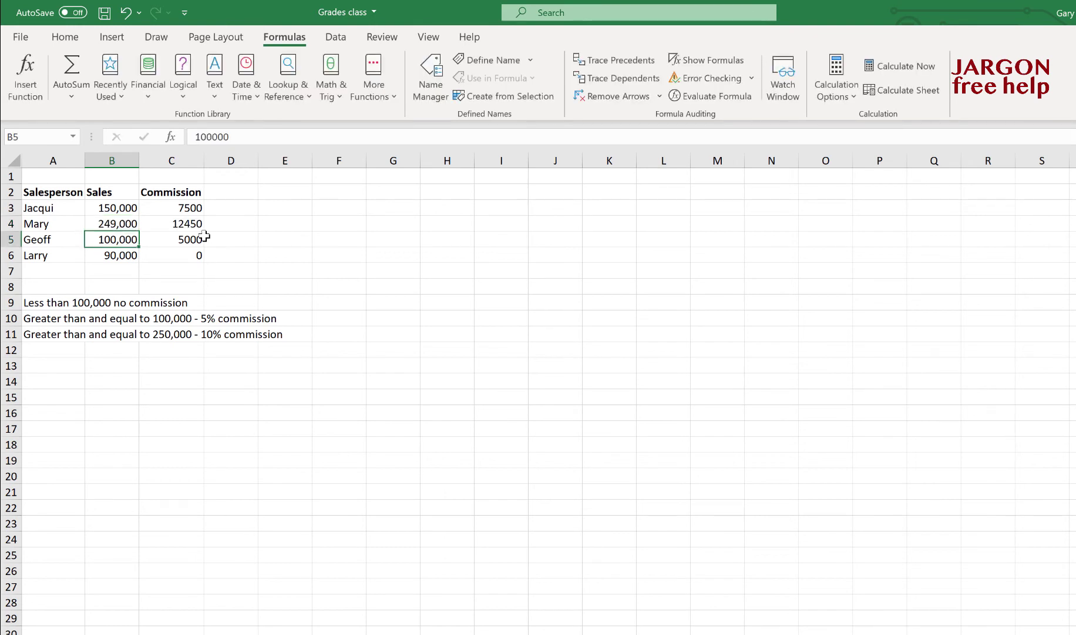
left_click(126, 257)
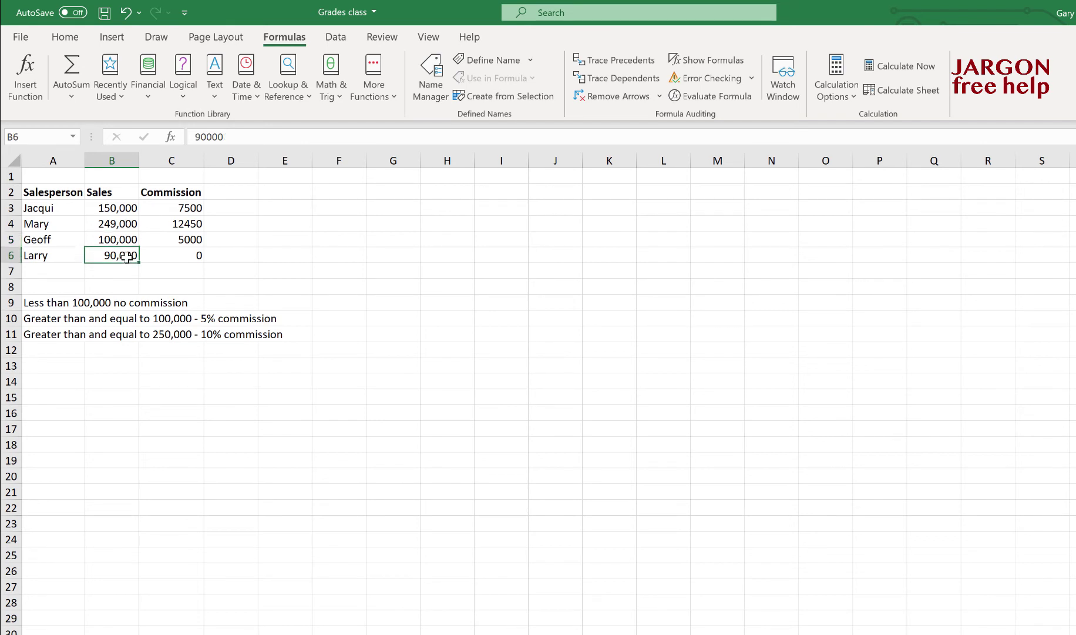
type("200")
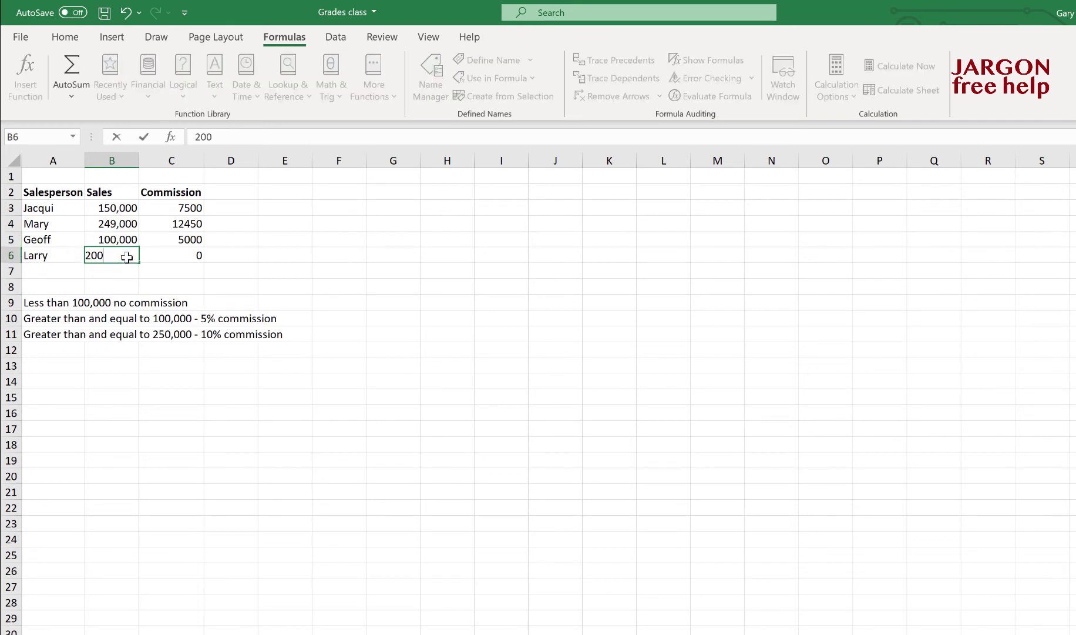
type(",00000")
key("Return")
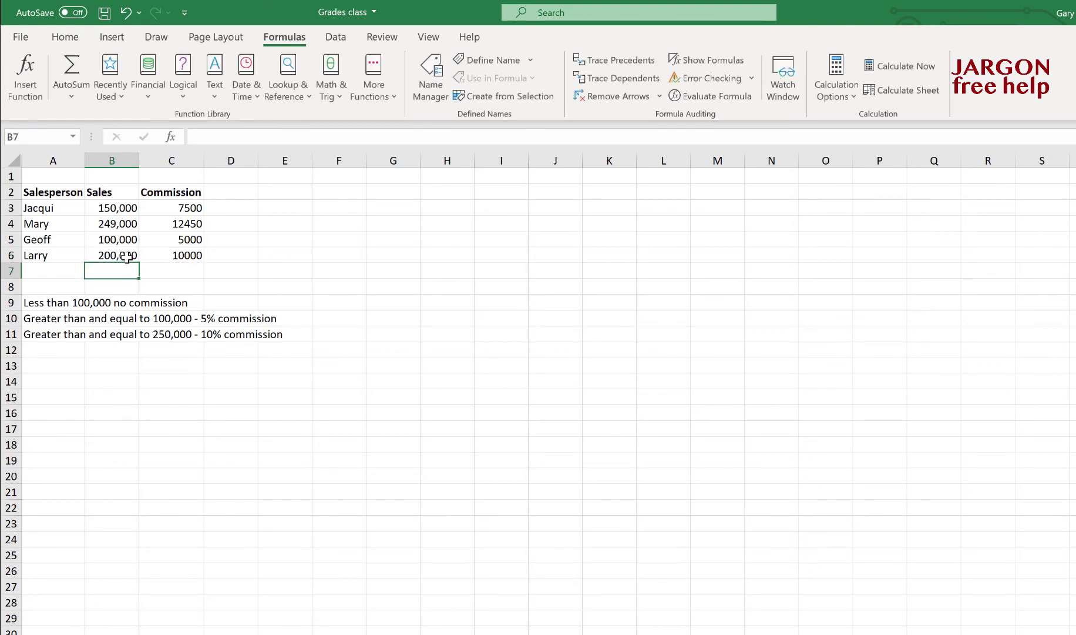
Undo both sales edits to restore 90,000 and 275,000, then select C4.
key("ctrl+z")
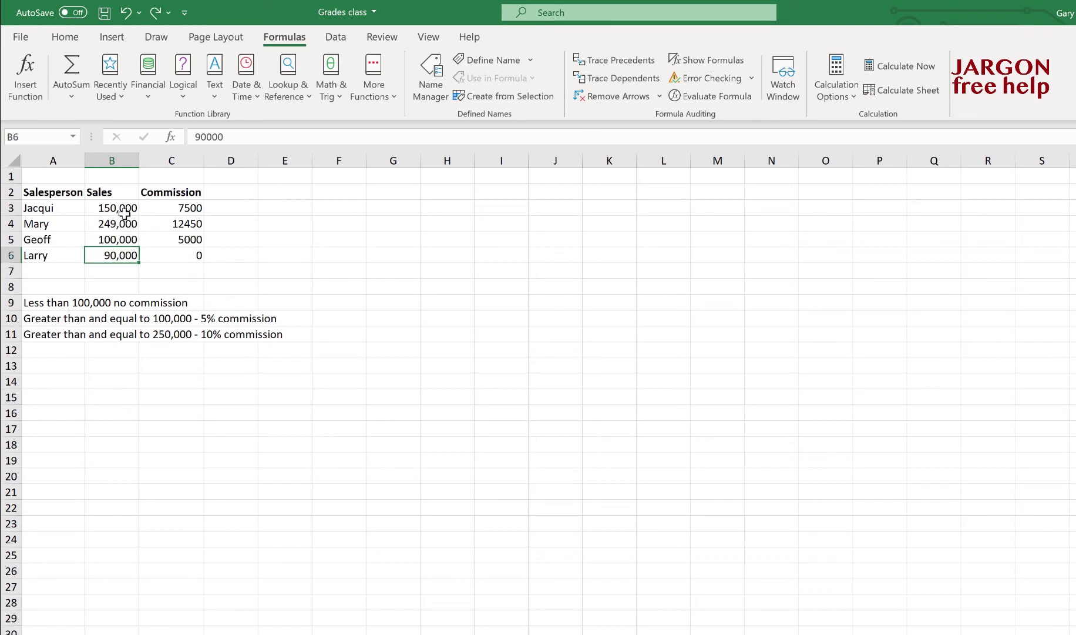
key("ctrl+z")
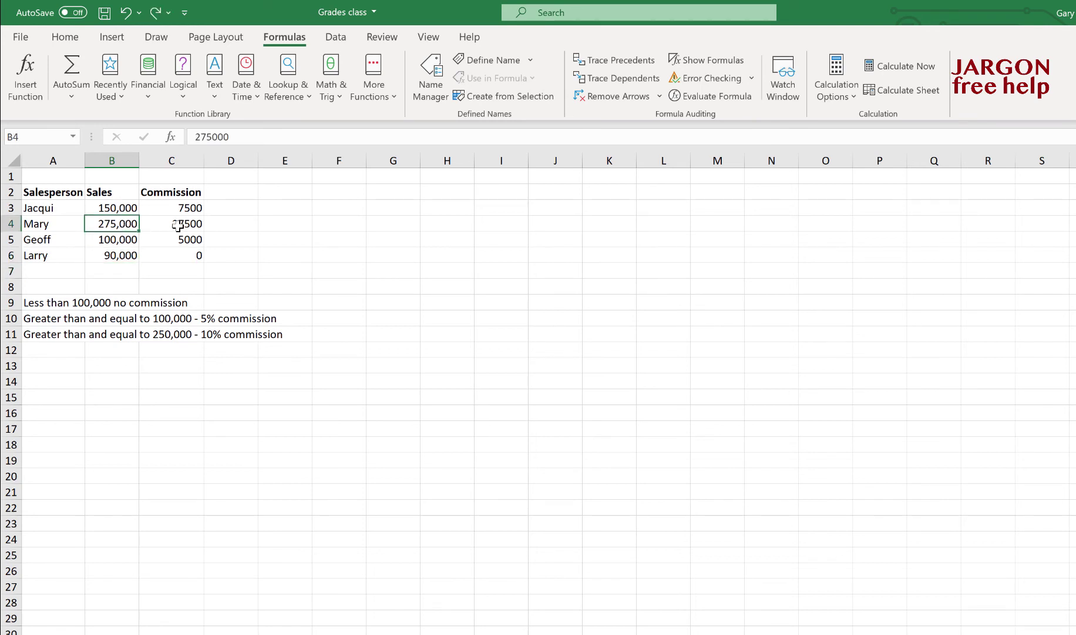
left_click(179, 225)
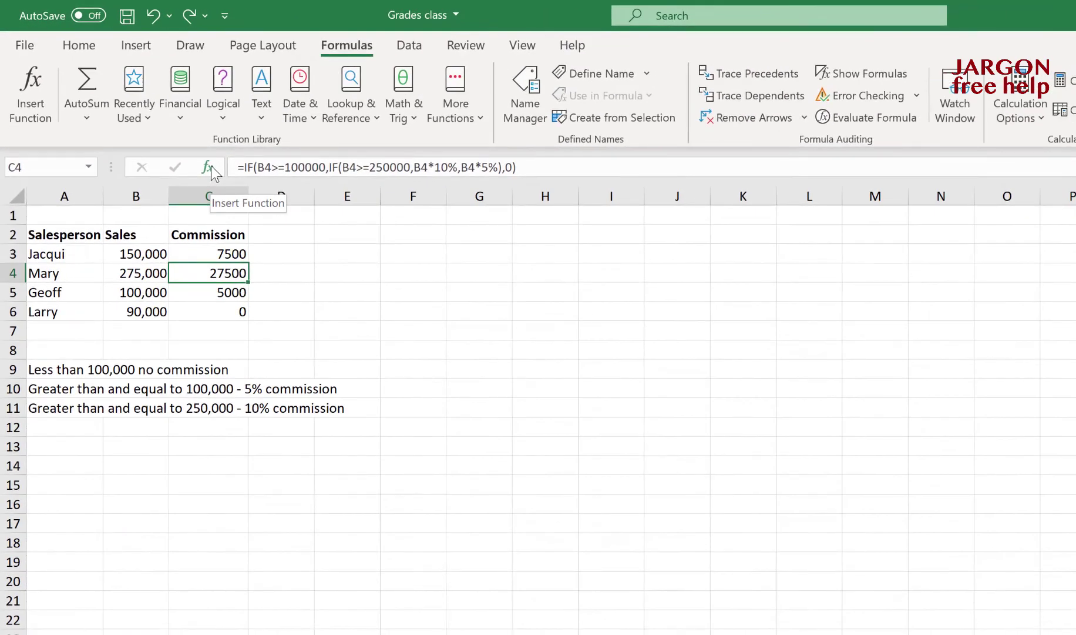
left_click(208, 167)
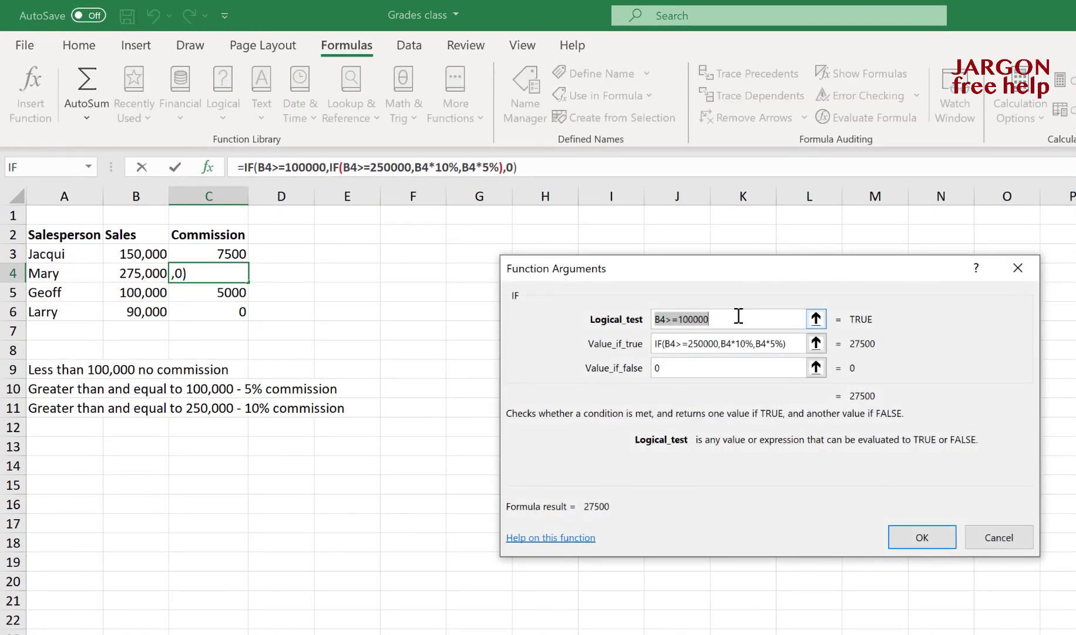
left_click(1001, 538)
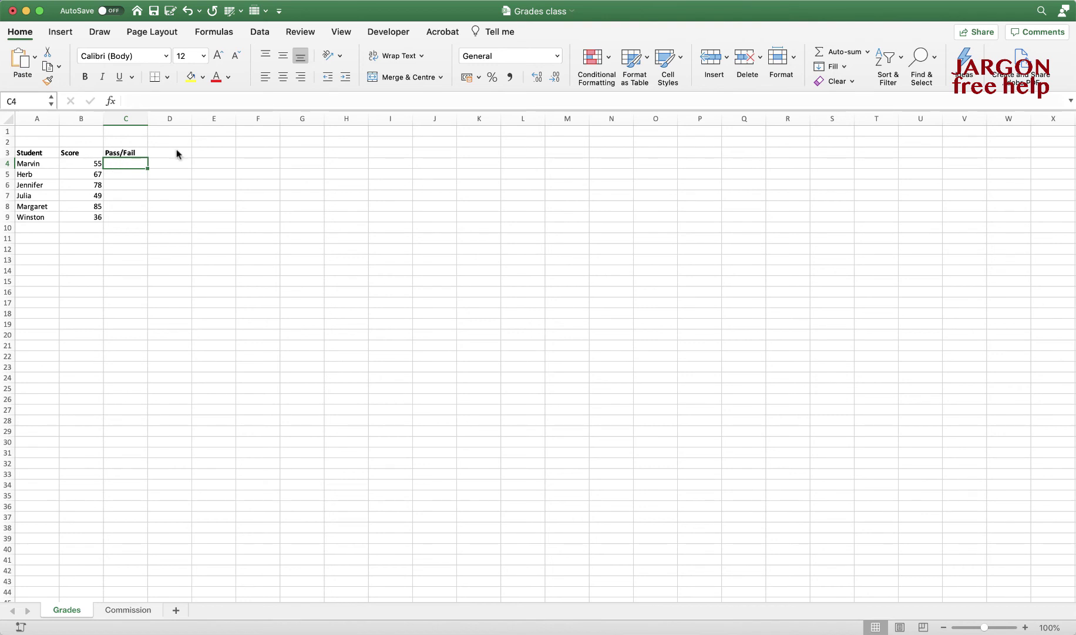
Show the Formulas ribbon and browse the Logical and Recently Used function lists.
left_click(224, 34)
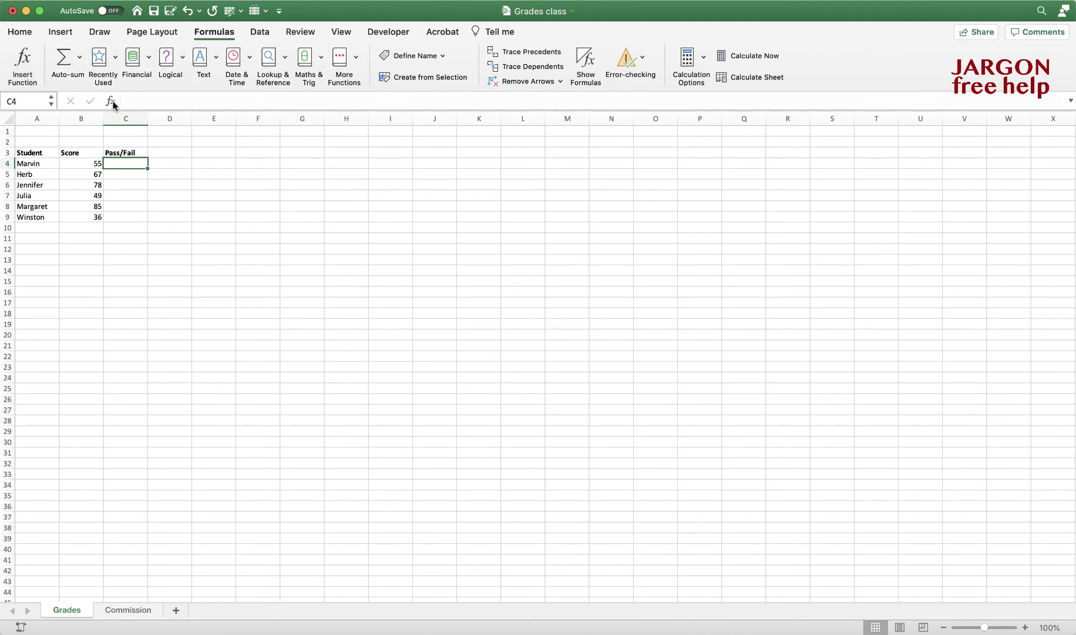
left_click(182, 67)
left_click(182, 67)
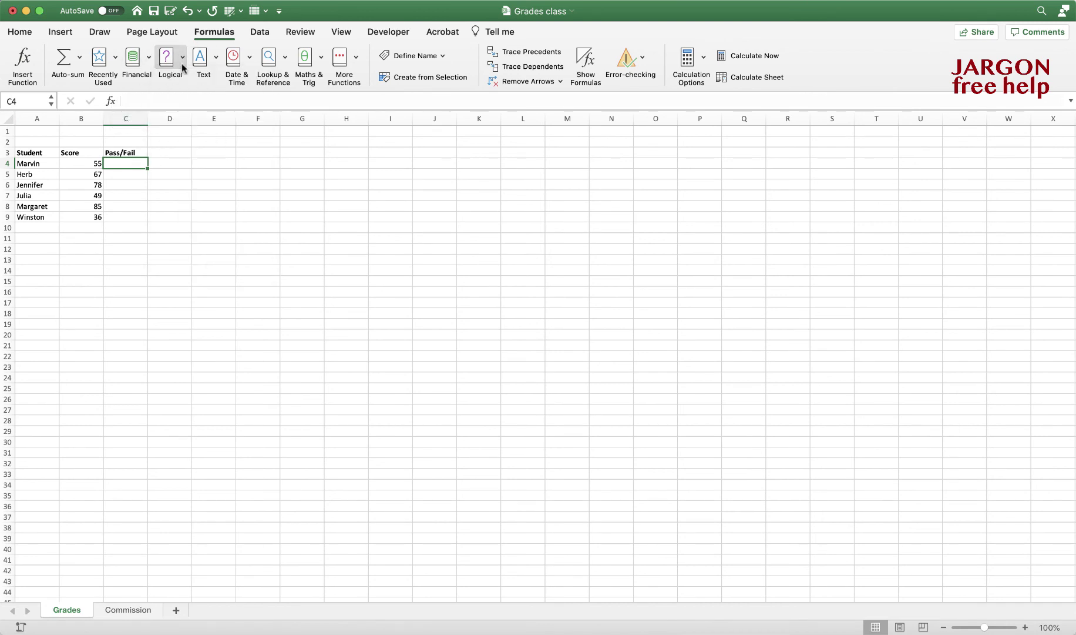
left_click(114, 64)
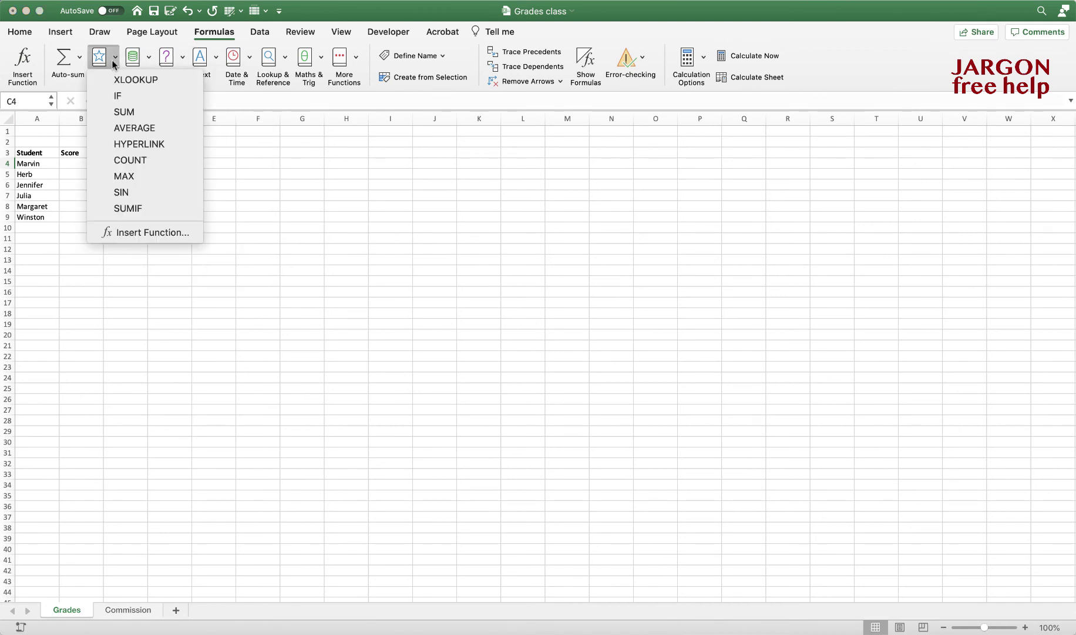
left_click(114, 64)
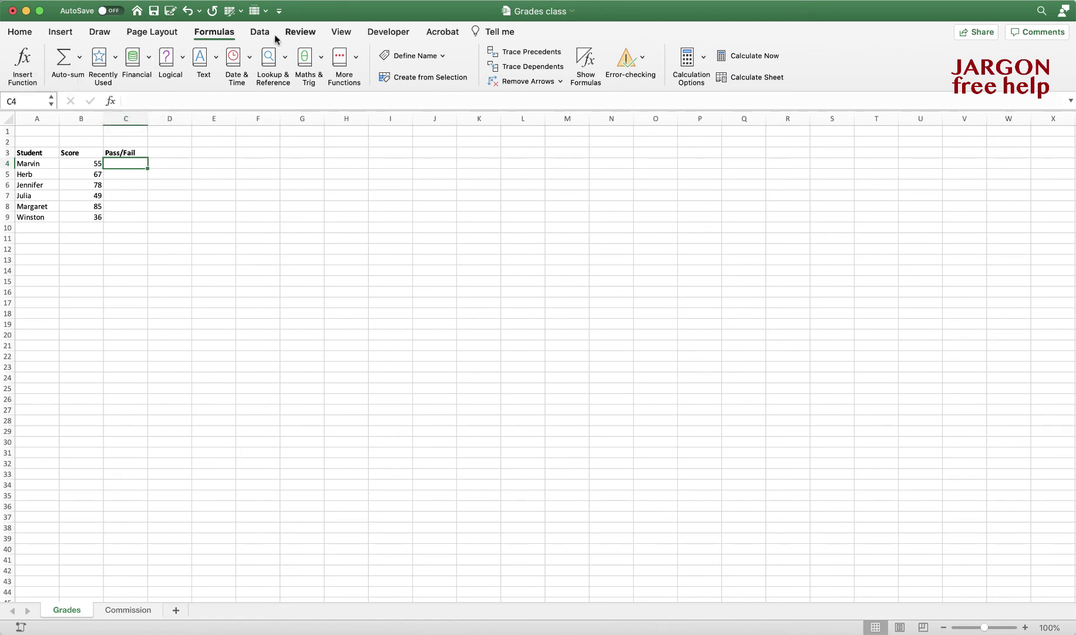
Use Formula Builder to search for 'if' and insert an empty IF function into C4.
left_click(116, 100)
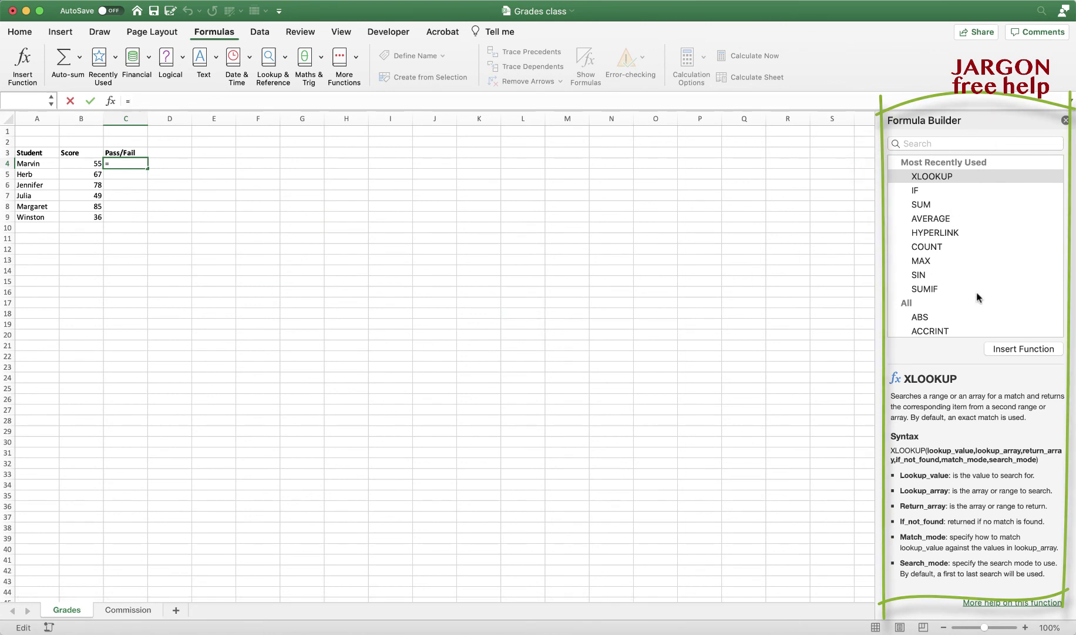
left_click(920, 195)
scroll(937, 214, "down", 1)
scroll(937, 214, "up", 1)
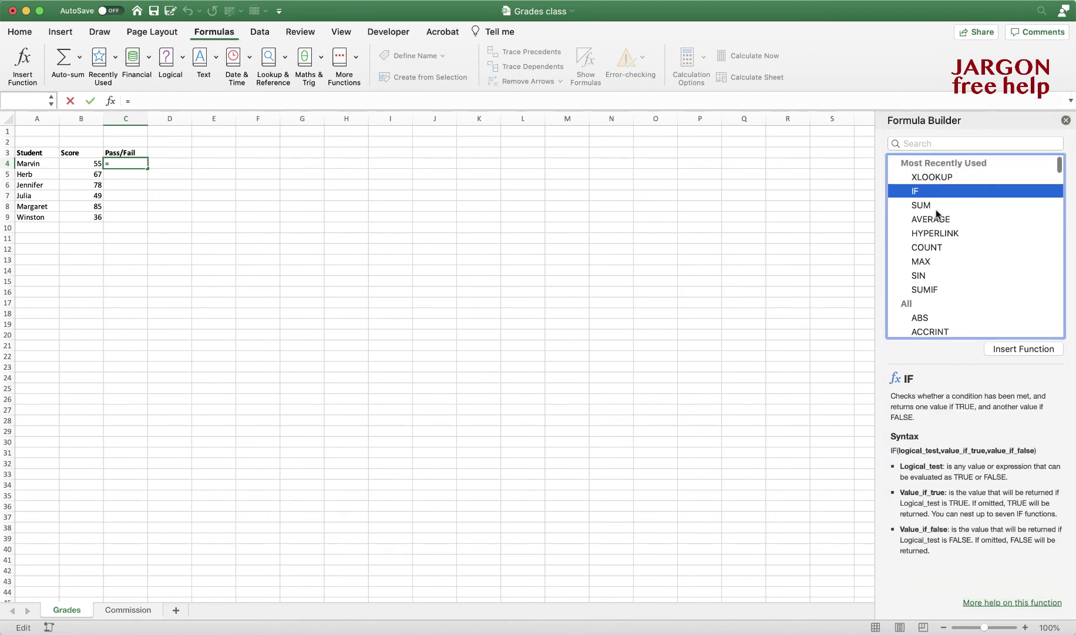
left_click(940, 143)
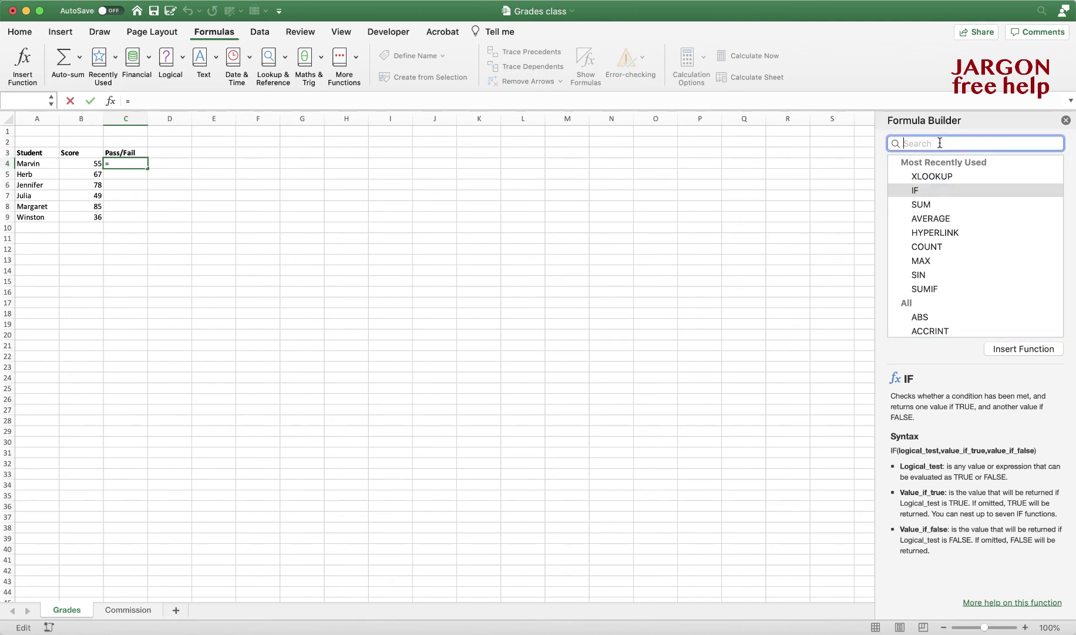
type("if")
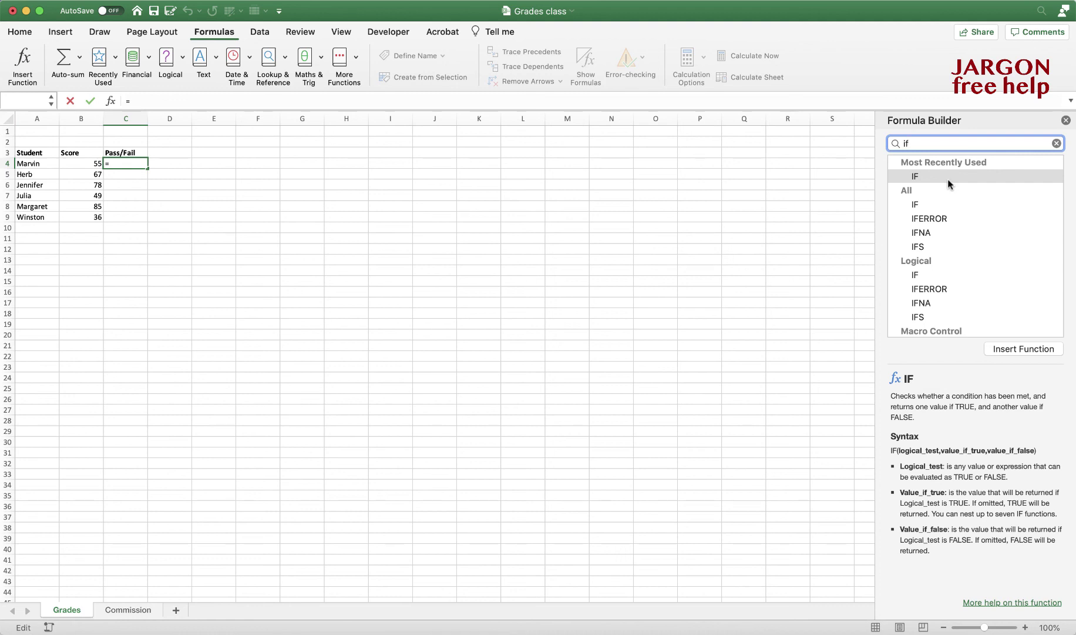
key("BackSpace")
key("BackSpace")
left_click(936, 190)
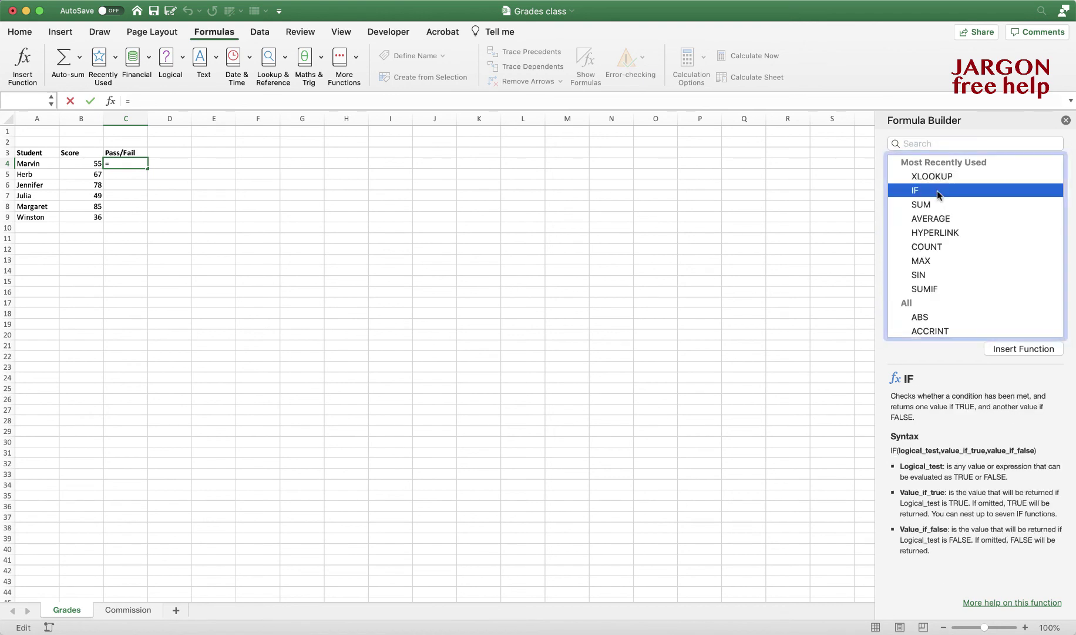
left_click(1039, 350)
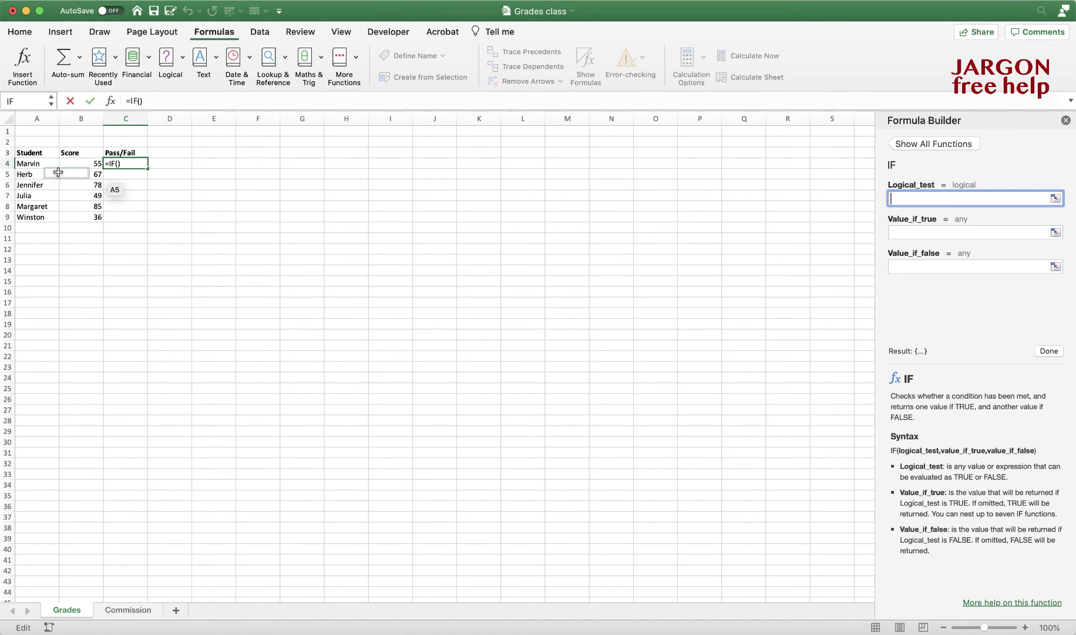
Fill the IF arguments with B4>=50, "Pass" and "Fail", and finish C4's formula.
left_click(75, 163)
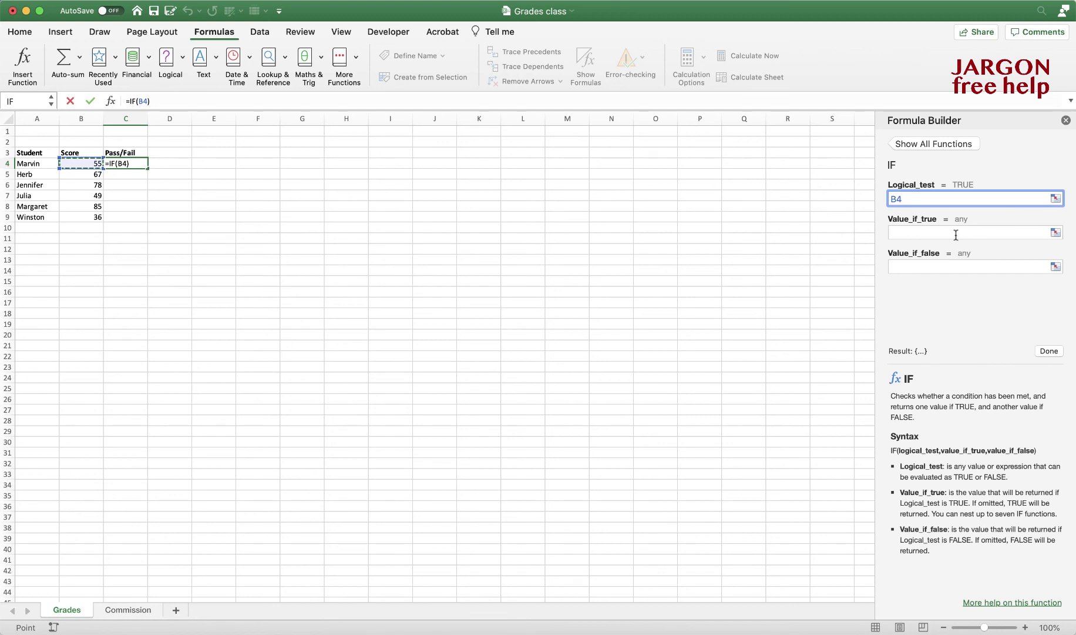
type(">=")
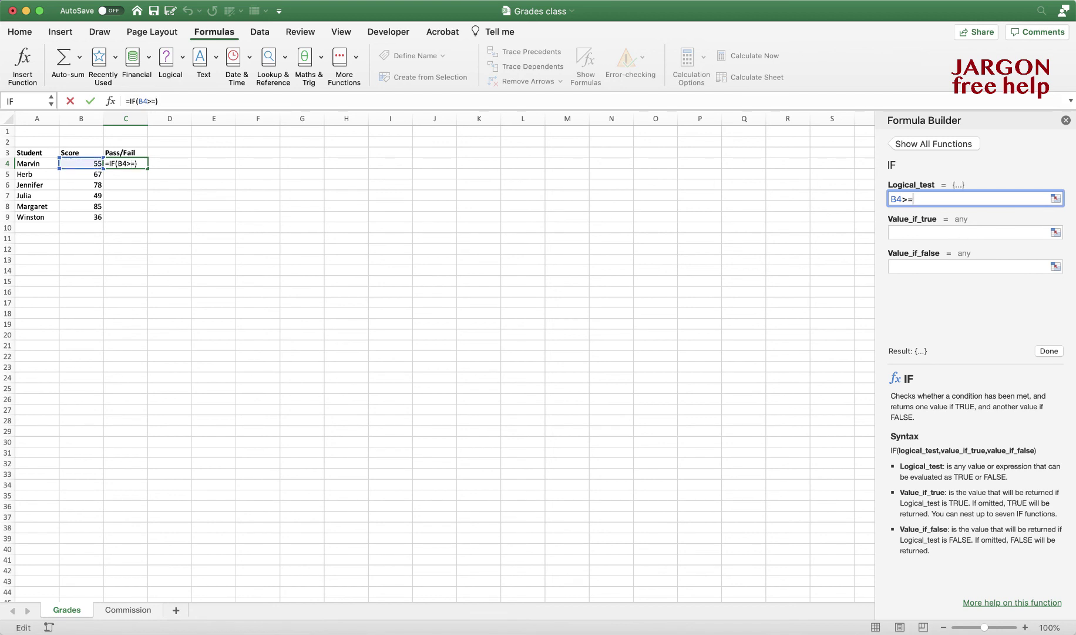
type("50")
left_click(965, 233)
type("\"Pass\"")
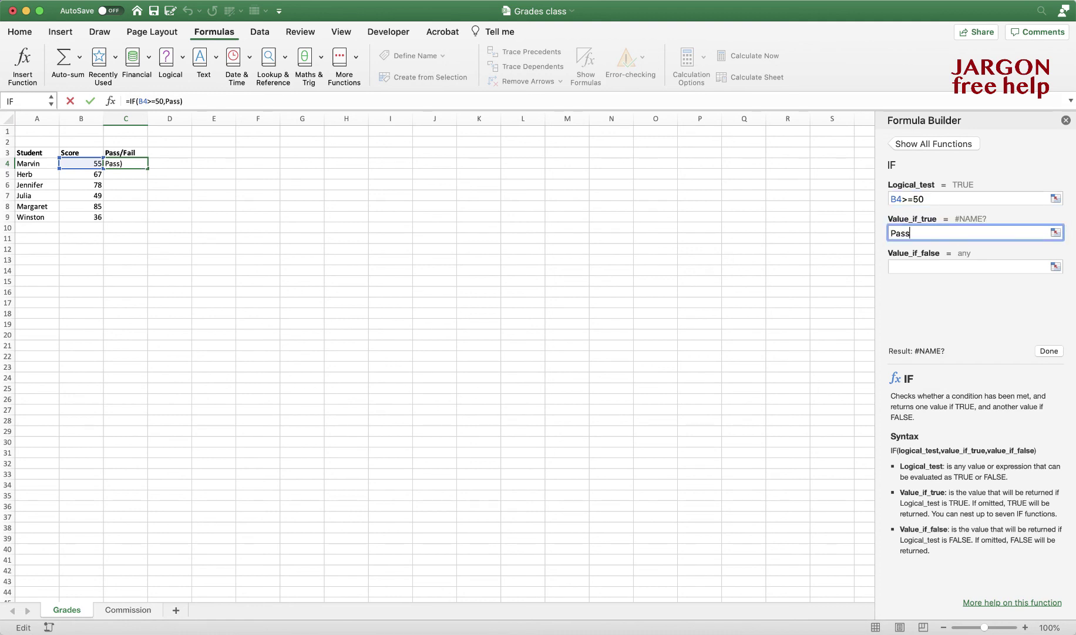
left_click(972, 266)
type("Fail")
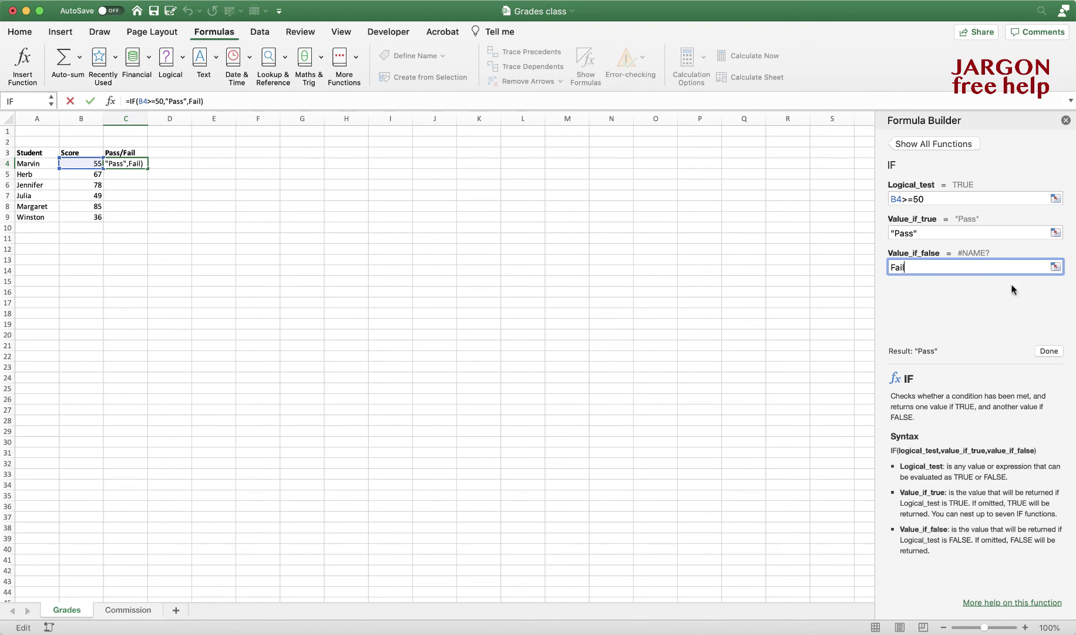
left_click(1049, 352)
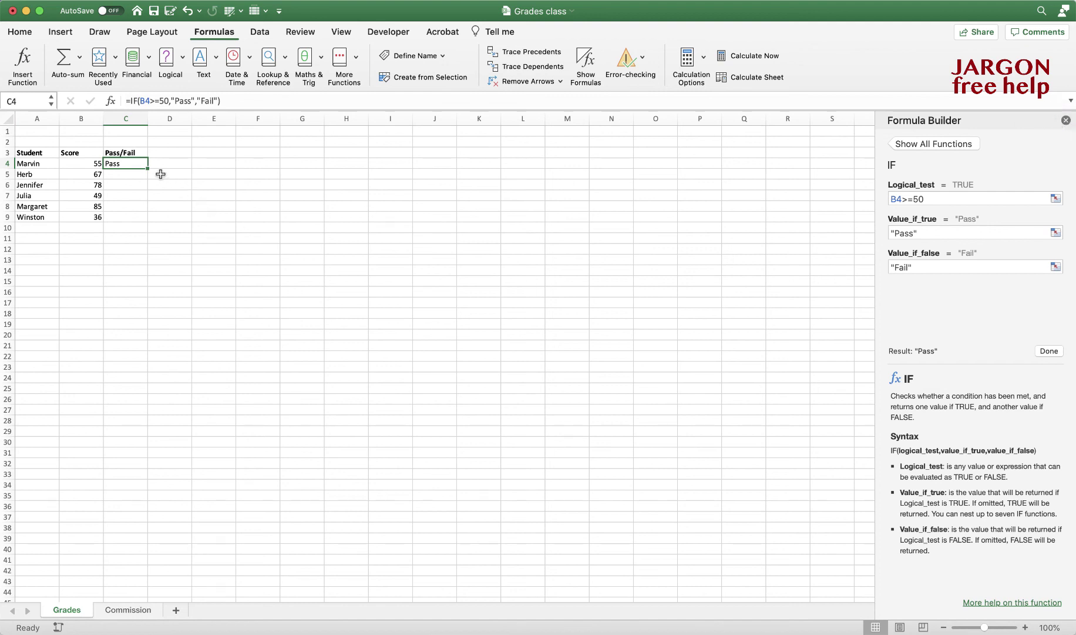
Fill C4's Pass/Fail formula down to C9, then change its test to B4>50.
left_click_drag(148, 168, 150, 220)
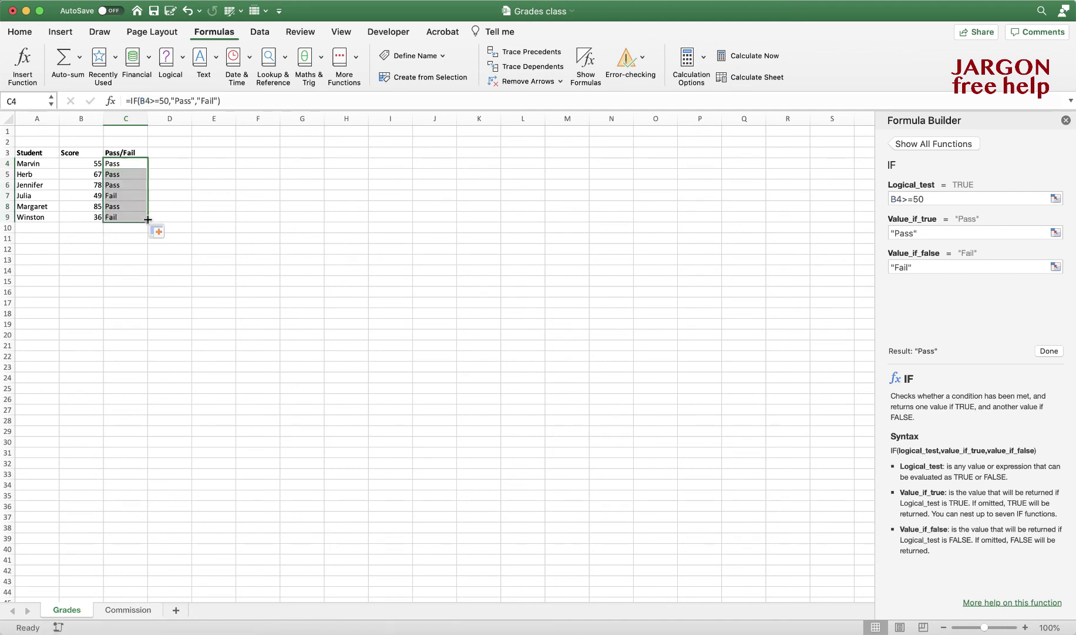
left_click(127, 165)
left_click(913, 199)
key("BackSpace")
type("=")
key("Return")
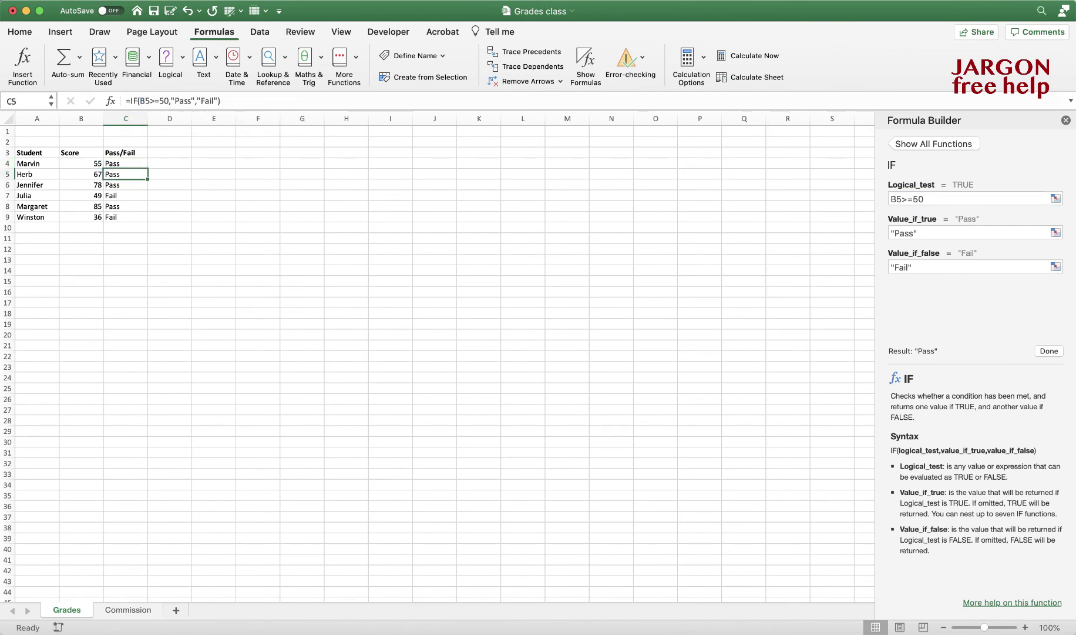
Refill the corrected Pass/Fail formula from C4 down to C9.
left_click(143, 165)
left_click_drag(146, 168, 152, 222)
left_click(256, 204)
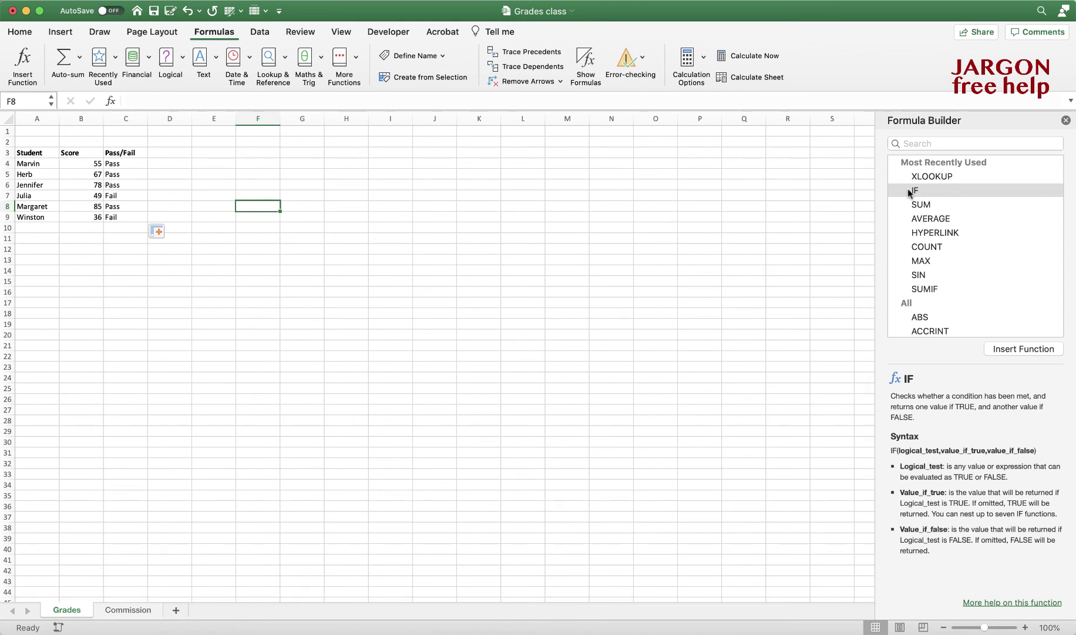
left_click(170, 163)
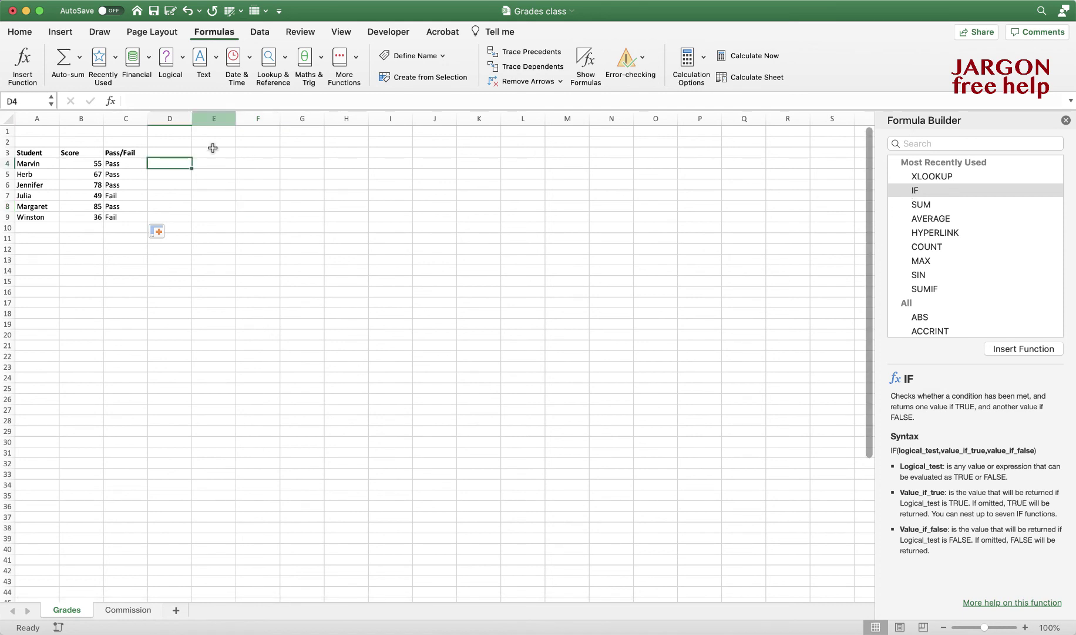